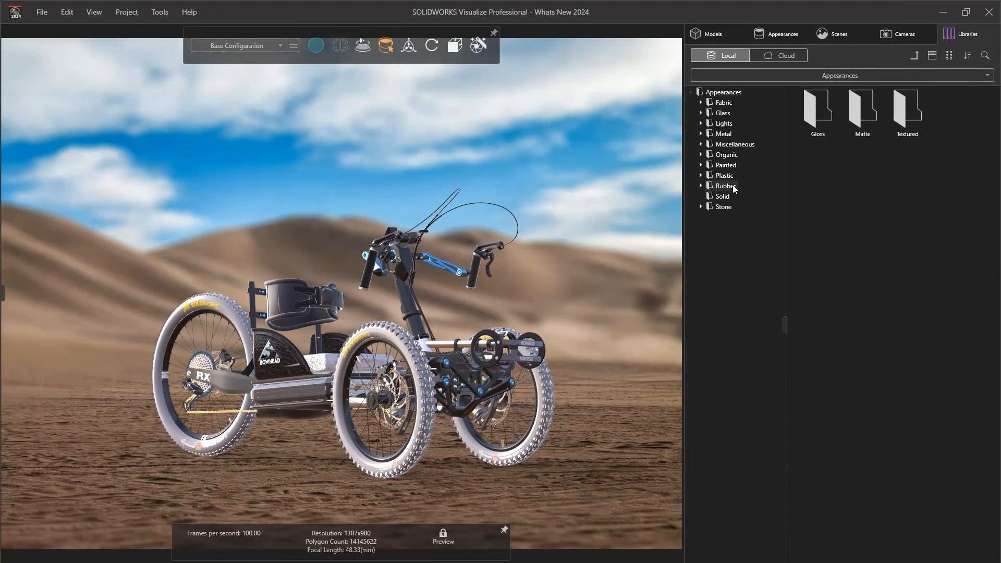
Step: Apply the Matte Rubber appearance from the local Rubber > Matte library to the front wheel's tire and open its settings
{"action": "double_click", "coordinate": [863, 109]}
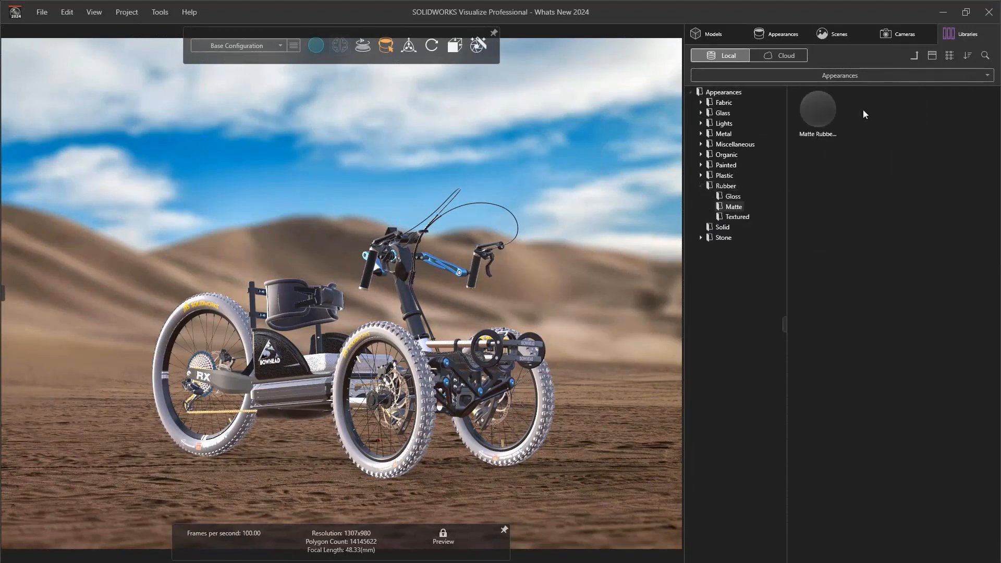
{"action": "left_click_drag", "start_coordinate": [823, 116], "coordinate": [399, 343]}
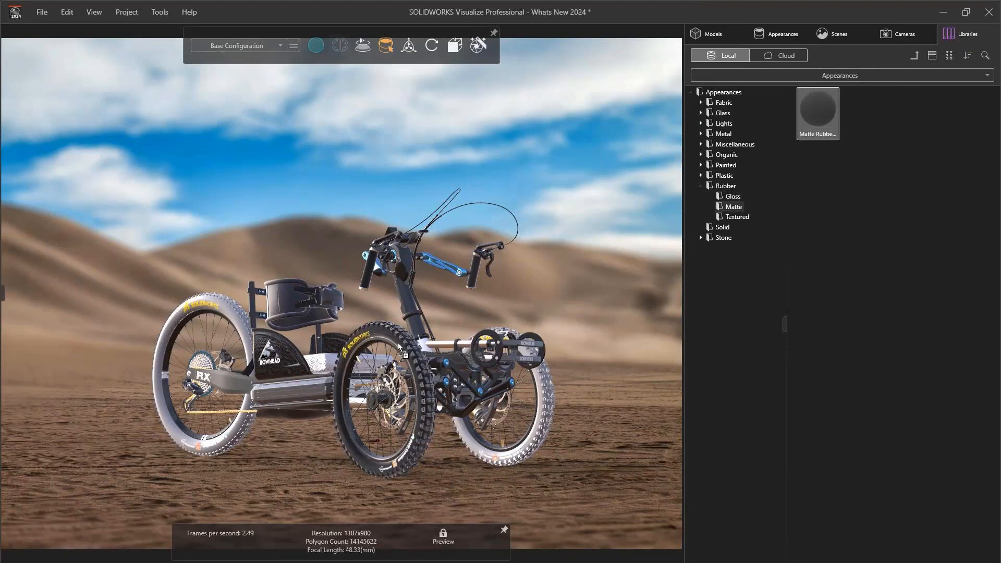
{"action": "left_click", "coordinate": [398, 345]}
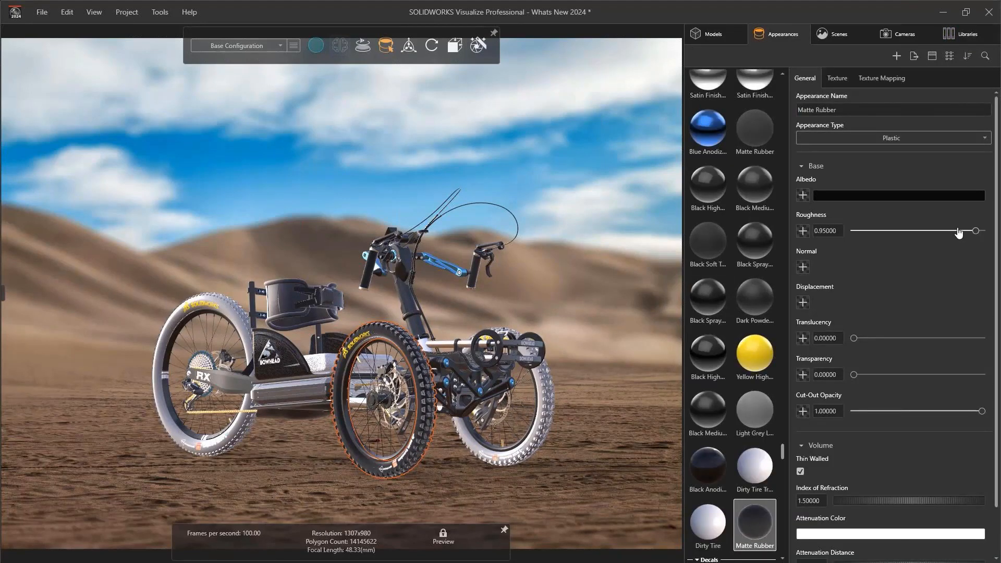
Step: Set the Matte Rubber appearance type to Enterprise PBR Shading Model and look through its parameters
{"action": "mouse_move", "coordinate": [995, 208]}
{"action": "left_mouse_down"}
{"action": "mouse_move", "coordinate": [997, 265]}
{"action": "mouse_move", "coordinate": [997, 203]}
{"action": "left_mouse_up"}
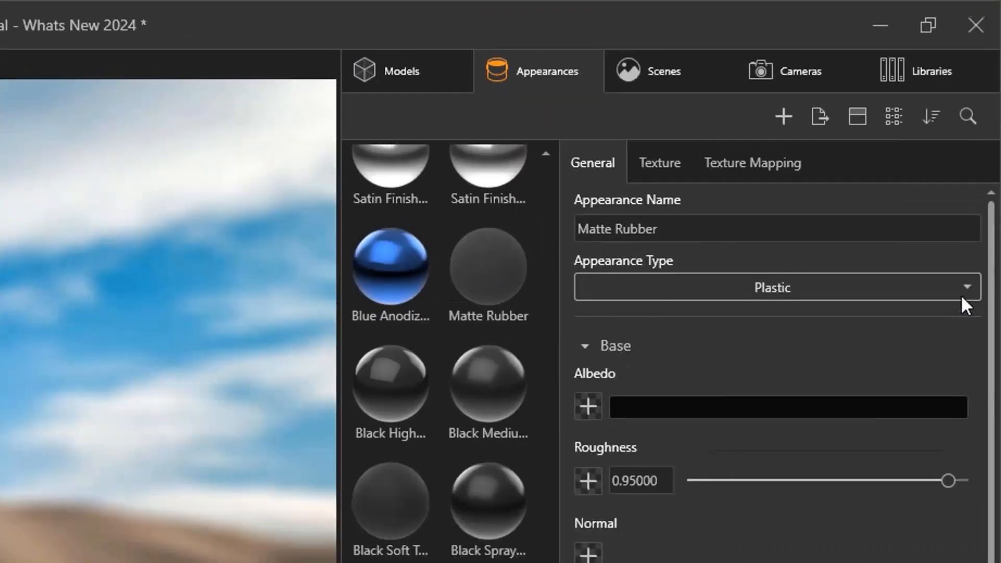
{"action": "left_click", "coordinate": [983, 139]}
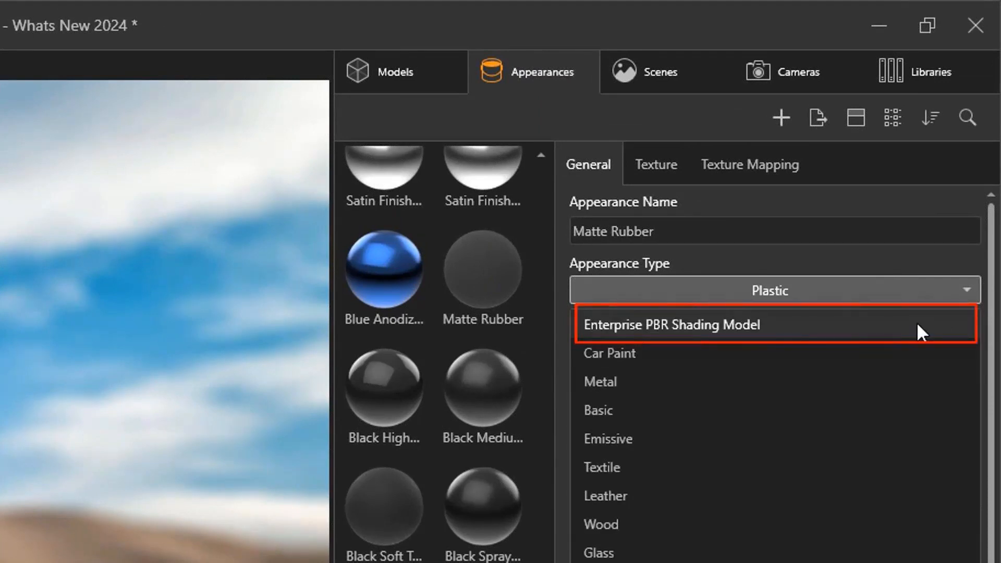
{"action": "left_click", "coordinate": [916, 321]}
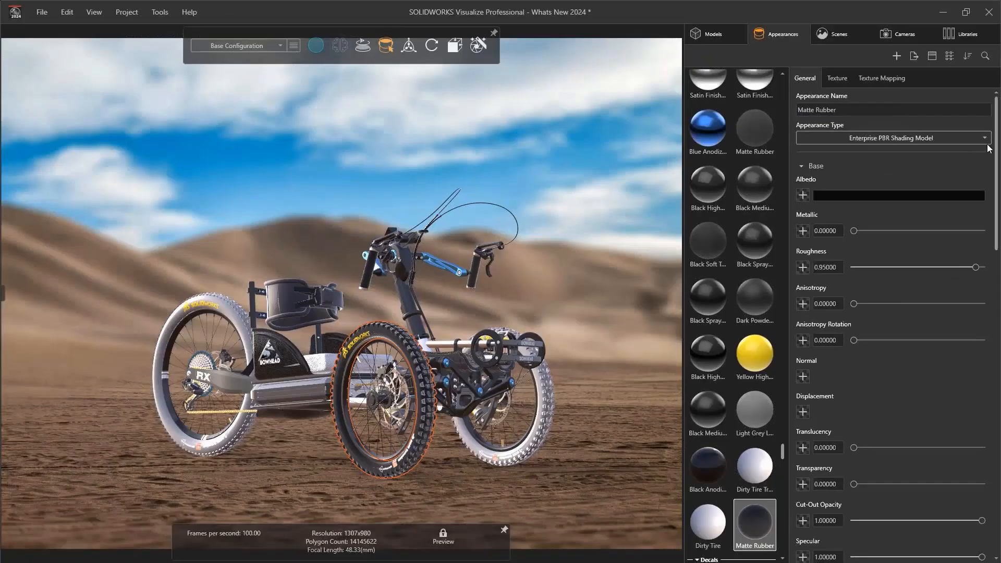
{"action": "left_click_drag", "start_coordinate": [996, 138], "coordinate": [994, 440]}
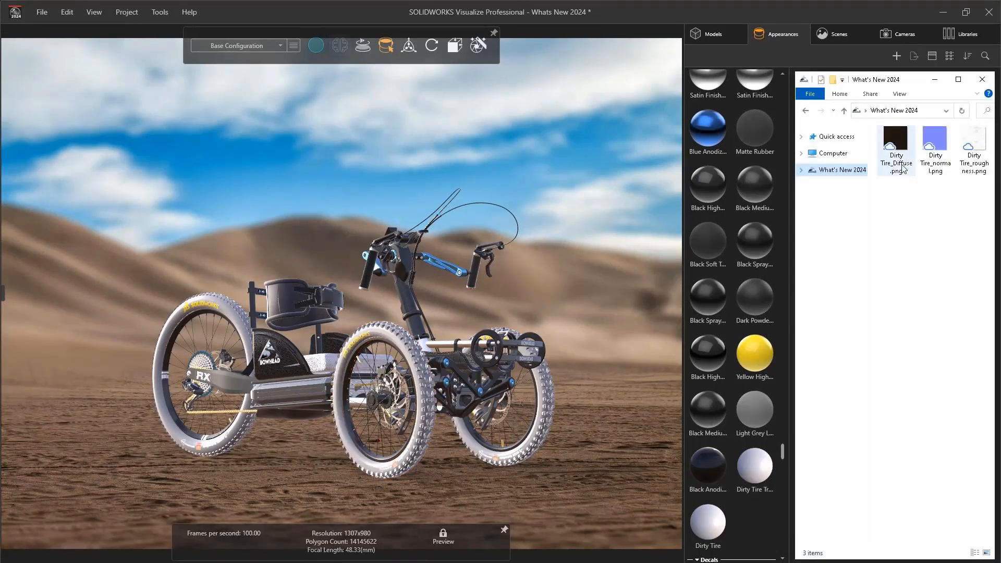
Step: Texture the front tire with Dirty Tire_Diffuse.png as albedo, Dirty Tire_roughness.png as roughness and Dirty Tire_normal.png as normal, and review the loaded textures
{"action": "left_click_drag", "start_coordinate": [896, 149], "coordinate": [410, 360]}
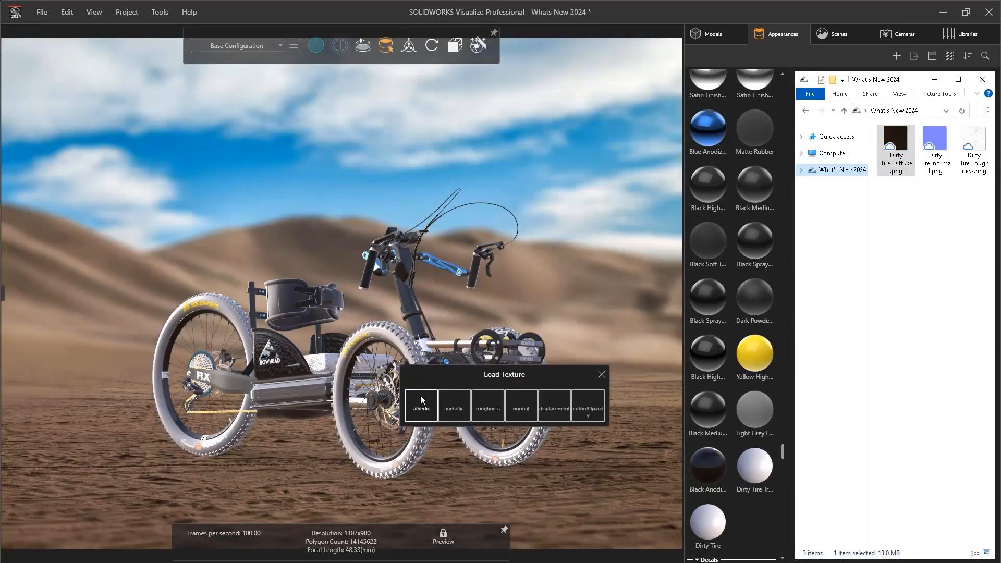
{"action": "left_click", "coordinate": [421, 397]}
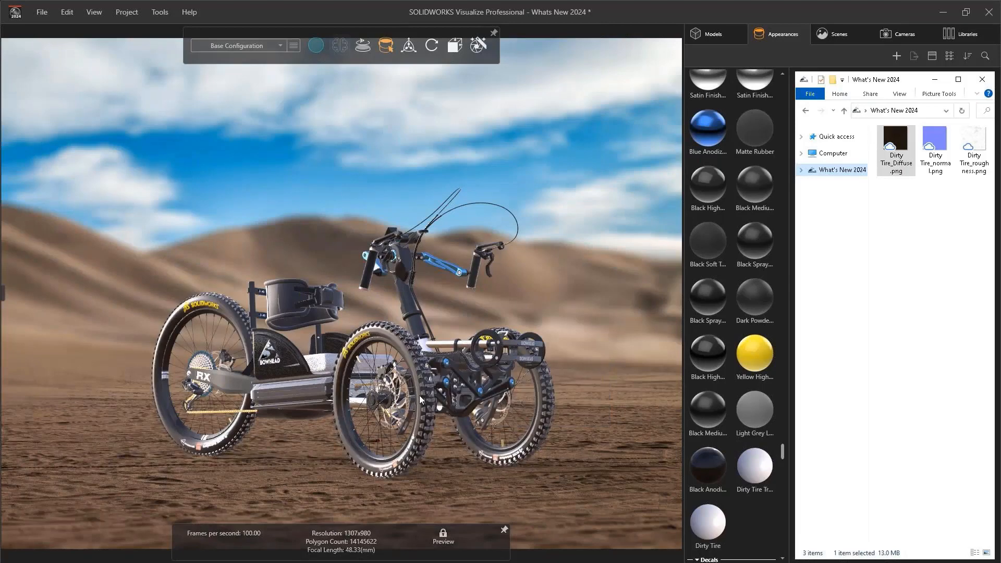
{"action": "left_click_drag", "start_coordinate": [976, 202], "coordinate": [403, 345]}
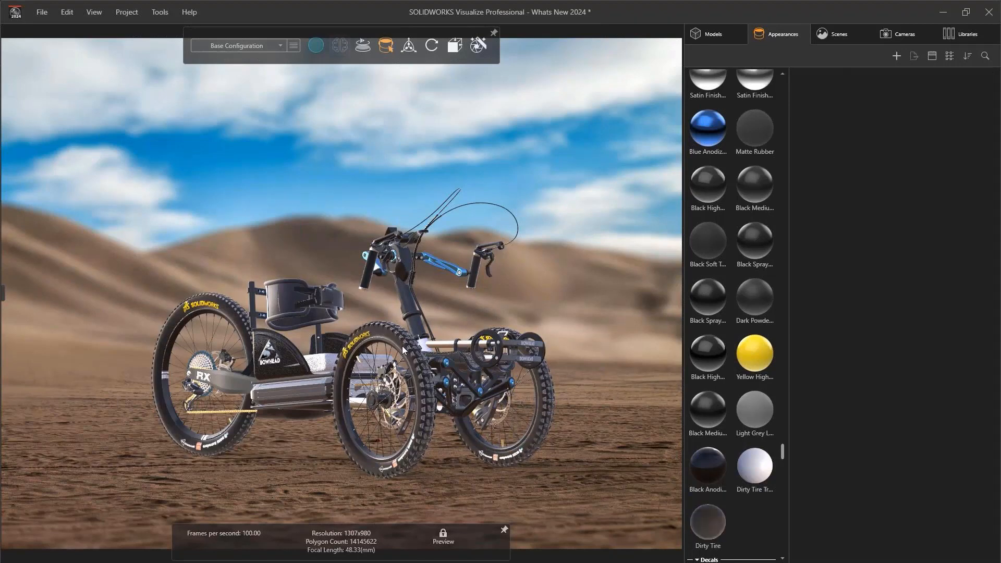
{"action": "left_click", "coordinate": [402, 345]}
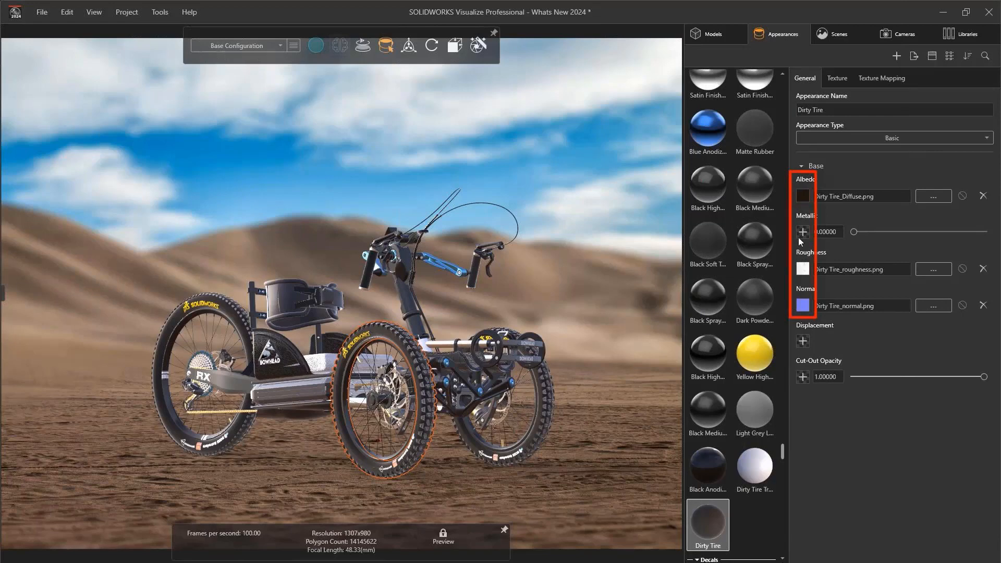
{"action": "left_click", "coordinate": [835, 87]}
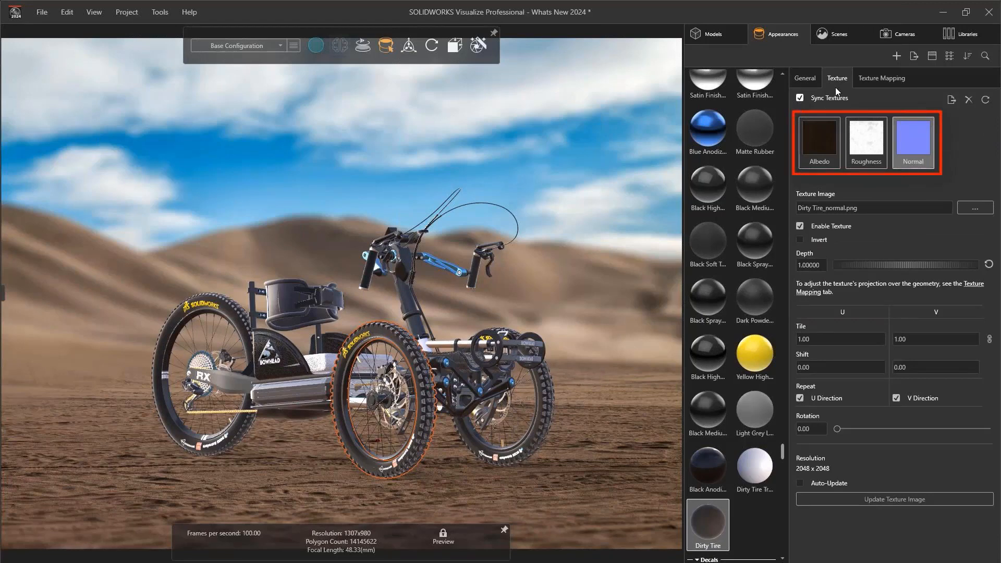
Step: Load Dirty Tire_Diffuse.png as albedo, Dirty Tire_roughness.png as roughness and Dirty Tire_normal.png as normal into the Dirty Tire Tread appearance
{"action": "left_click", "coordinate": [752, 457]}
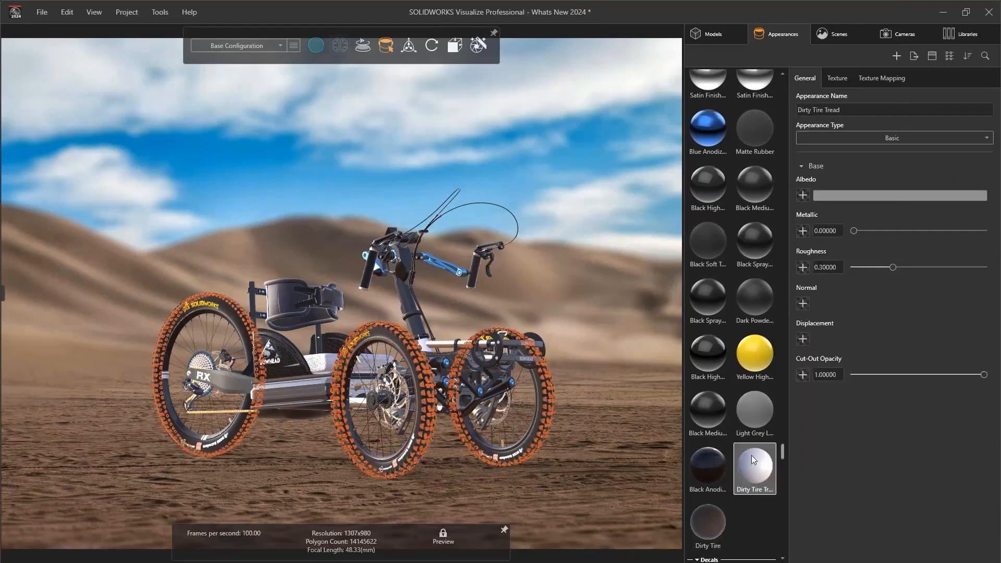
{"action": "left_click", "coordinate": [803, 195]}
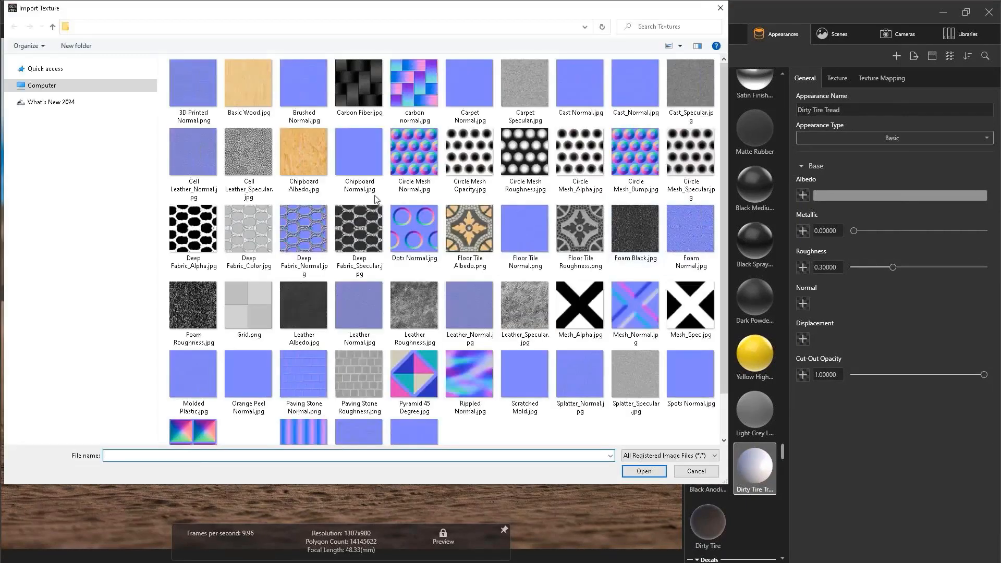
{"action": "left_click", "coordinate": [123, 104]}
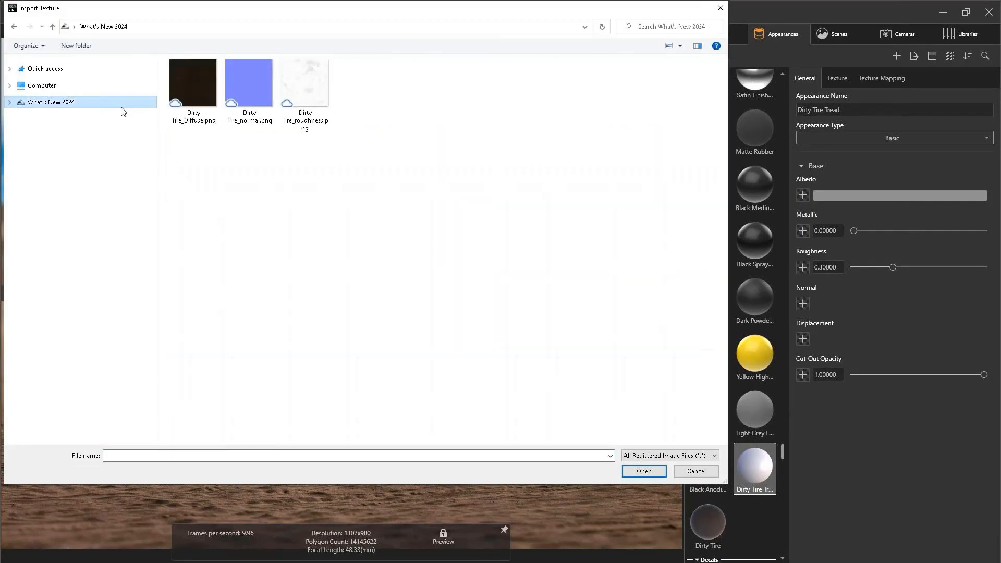
{"action": "double_click", "coordinate": [195, 93]}
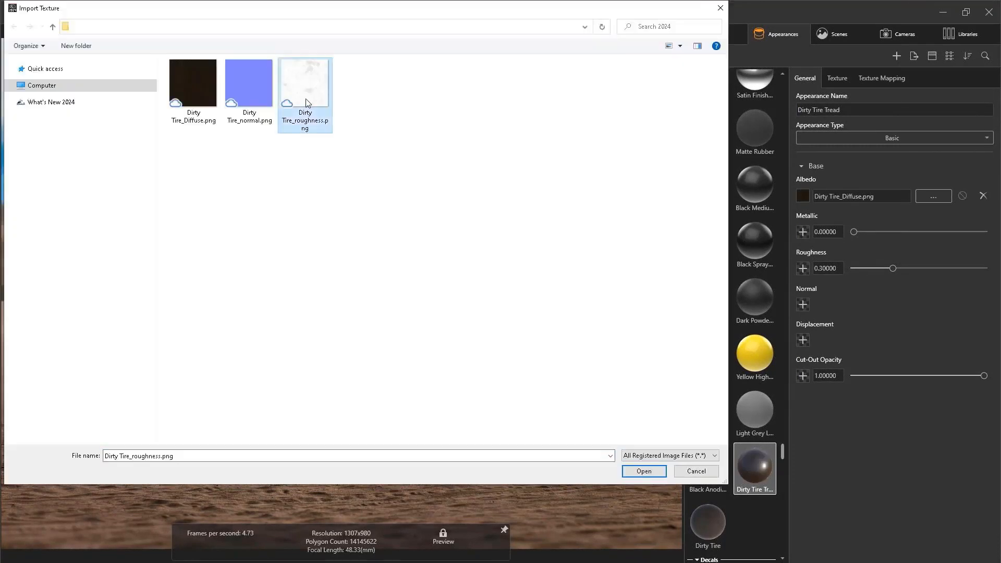
{"action": "double_click", "coordinate": [306, 98]}
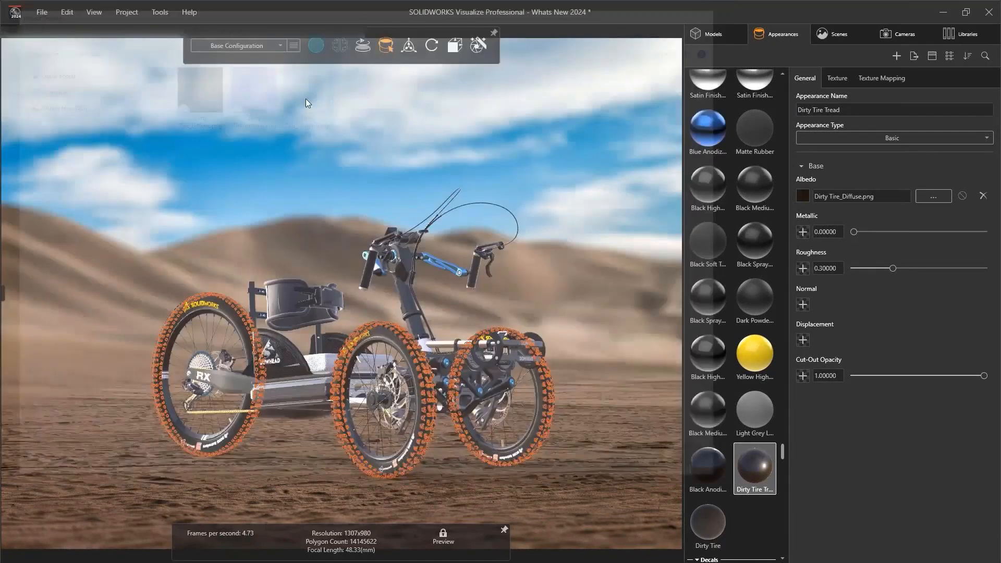
{"action": "left_click", "coordinate": [802, 305]}
{"action": "double_click", "coordinate": [264, 98]}
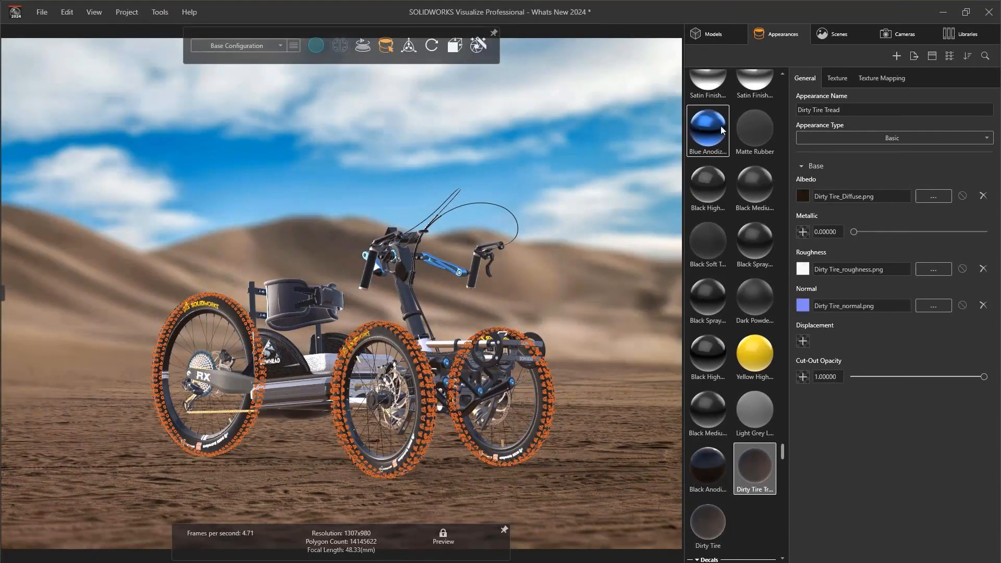
Step: Tint the Dirty Tire Tread's albedo texture brown (997D68) by sampling the color with the eyedropper
{"action": "left_click", "coordinate": [834, 84]}
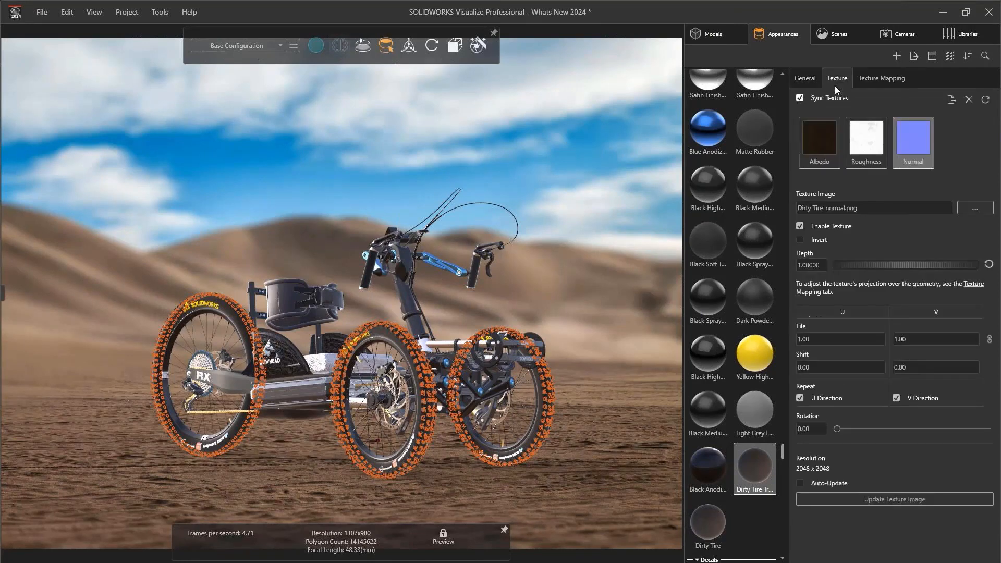
{"action": "left_click", "coordinate": [814, 130]}
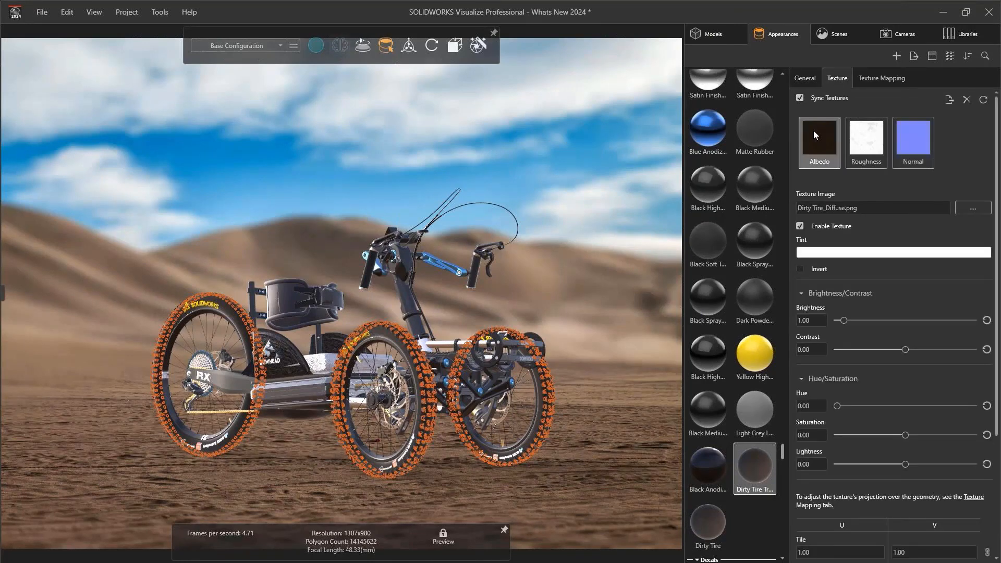
{"action": "left_click", "coordinate": [806, 254]}
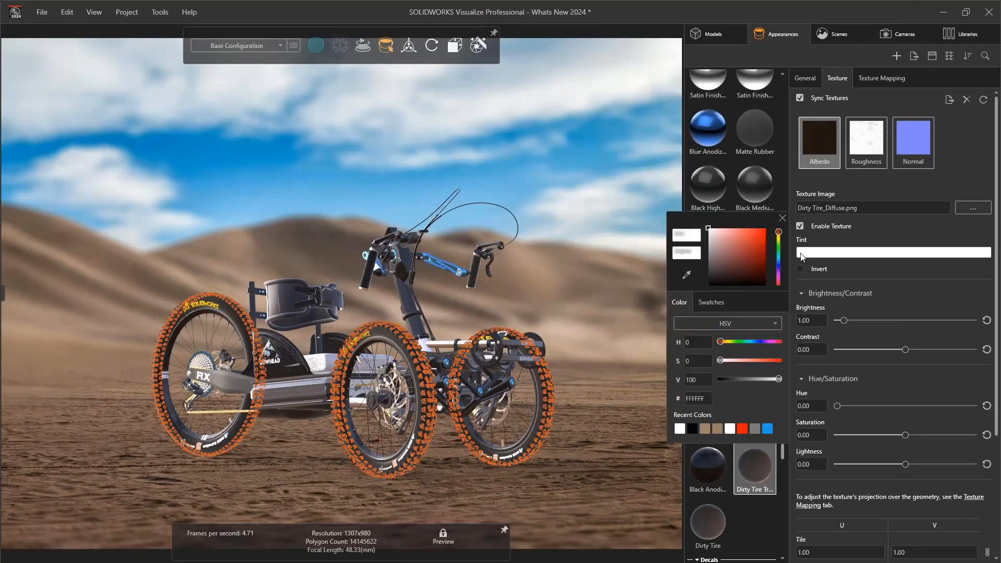
{"action": "left_click", "coordinate": [687, 274]}
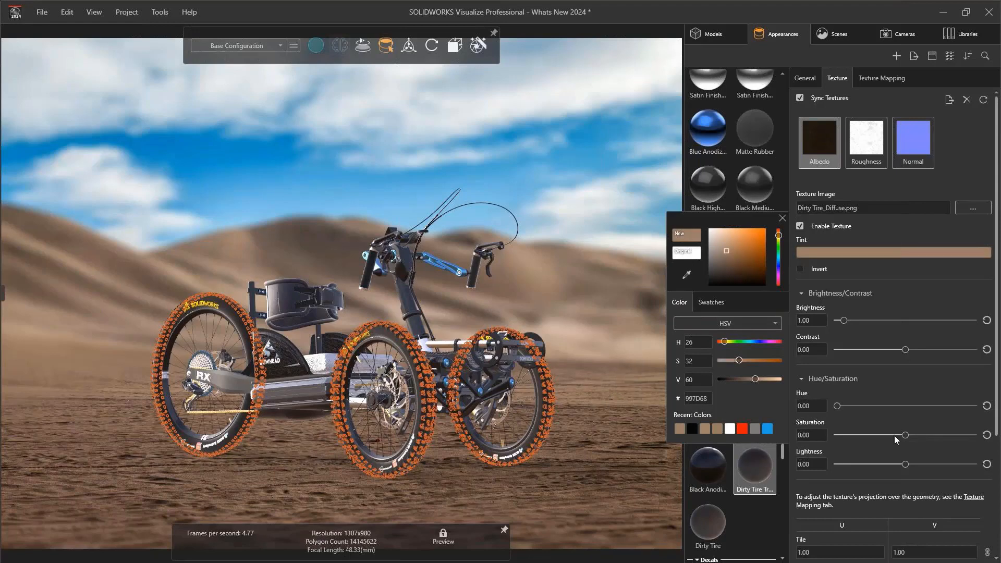
Step: Raise the tread's albedo texture saturation to about 90.08 and lightness to about 94.66, and deselect the appearance
{"action": "left_click_drag", "start_coordinate": [906, 436], "coordinate": [967, 437]}
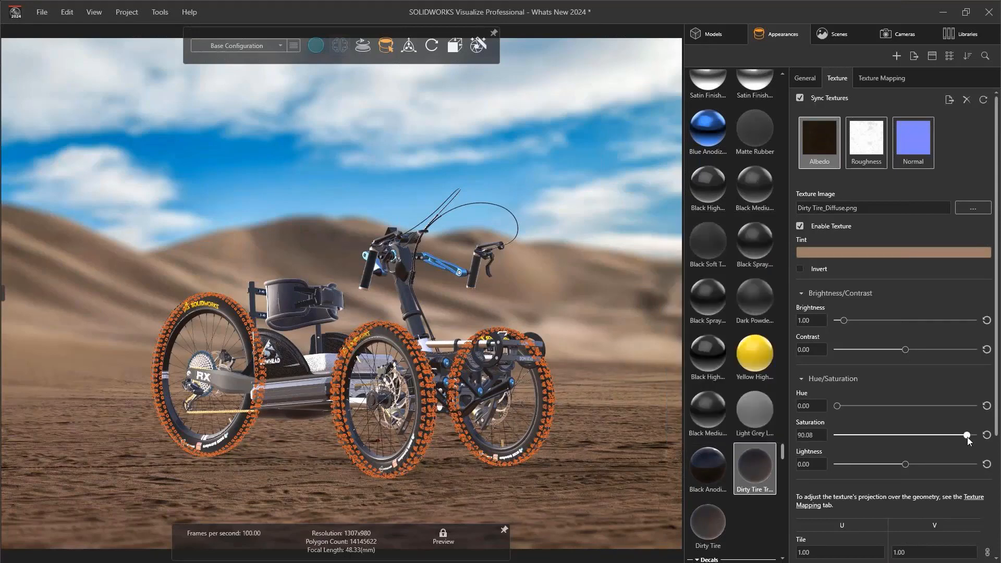
{"action": "left_click_drag", "start_coordinate": [906, 464], "coordinate": [966, 463]}
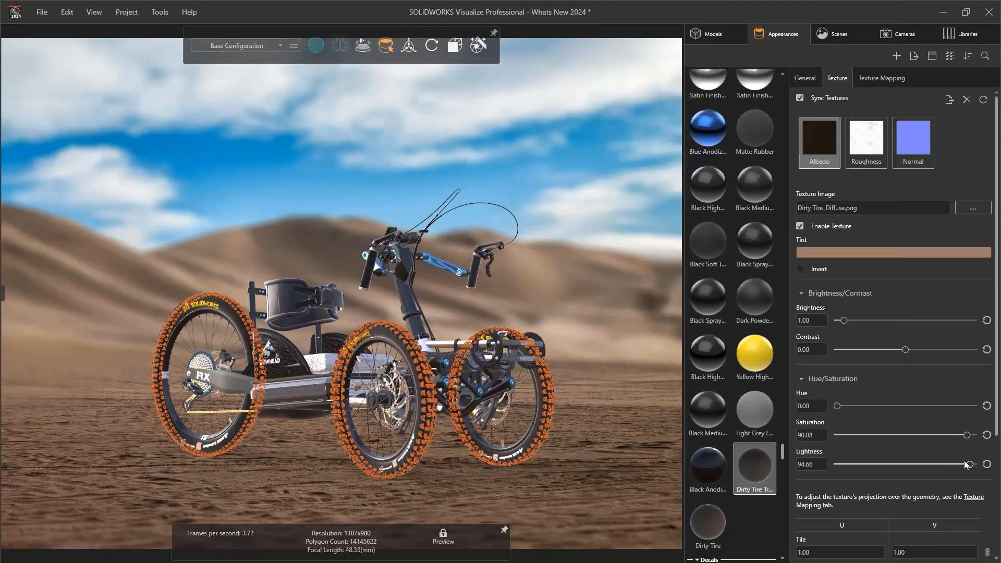
{"action": "left_click", "coordinate": [632, 433]}
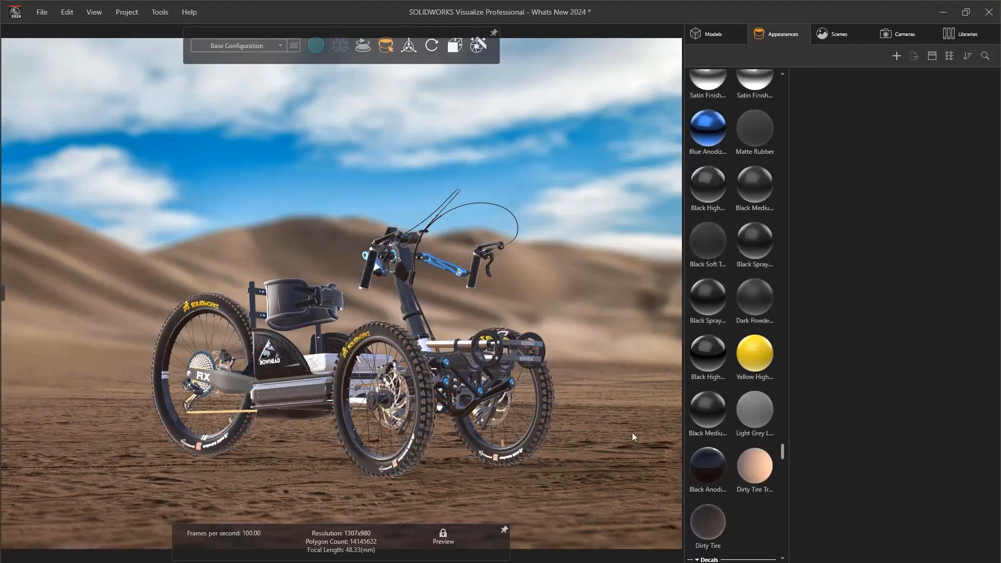
Step: Select the Front End model and show the object manipulation handles on it
{"action": "key", "text": "p"}
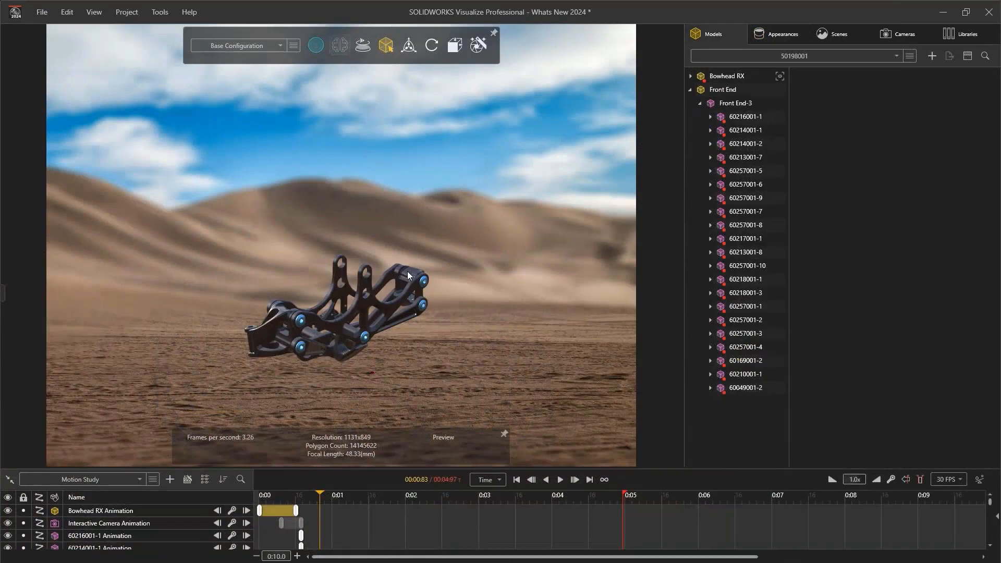
{"action": "left_click", "coordinate": [408, 276]}
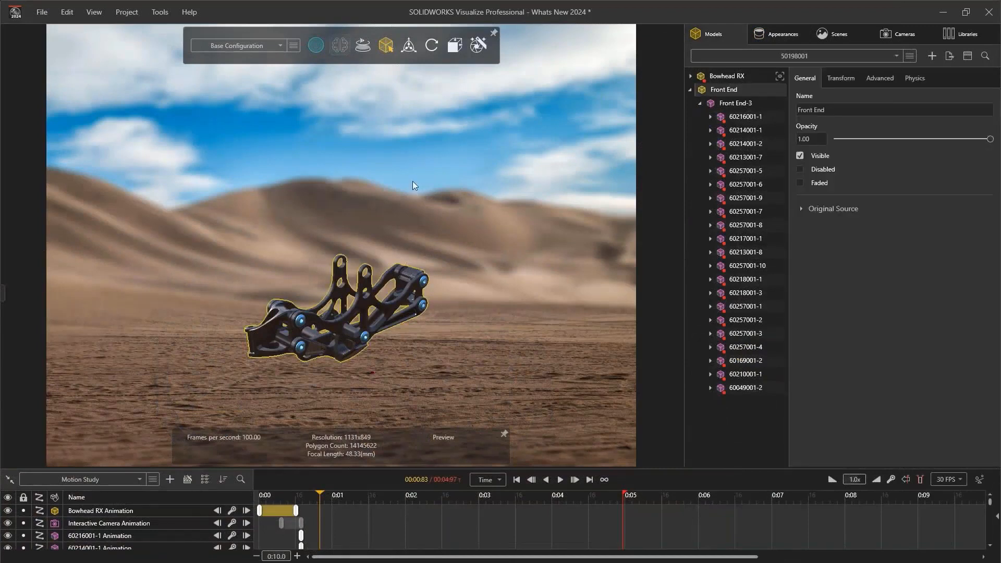
{"action": "left_click", "coordinate": [409, 48]}
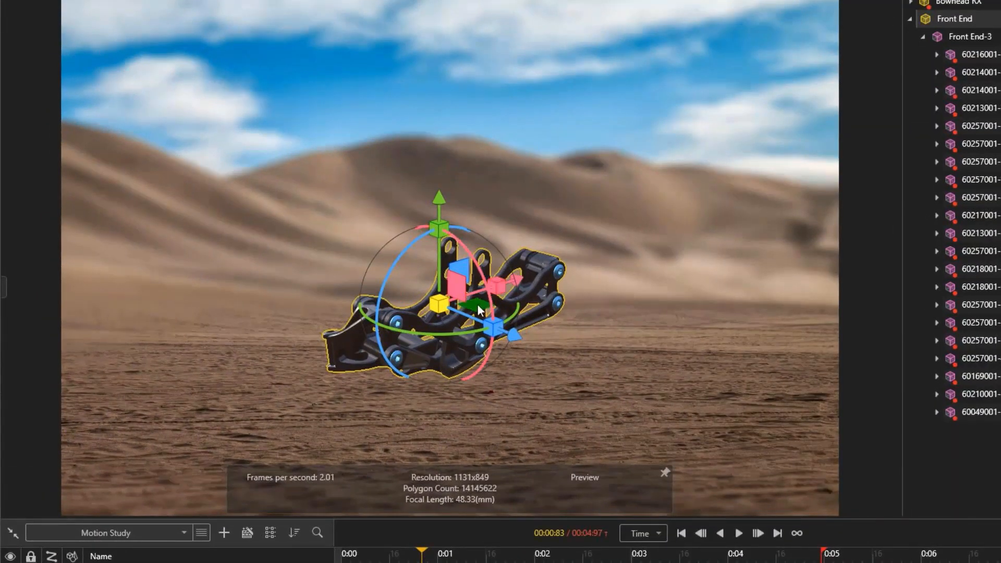
Step: Try the manipulator's arrow, plane and box handles on the Front End model, and hide the manipulator
{"action": "left_click_drag", "start_coordinate": [515, 279], "coordinate": [592, 266]}
{"action": "left_click_drag", "start_coordinate": [511, 285], "coordinate": [441, 302]}
{"action": "mouse_move", "coordinate": [458, 267]}
{"action": "left_mouse_down"}
{"action": "mouse_move", "coordinate": [478, 228]}
{"action": "mouse_move", "coordinate": [472, 261]}
{"action": "mouse_move", "coordinate": [467, 172]}
{"action": "mouse_move", "coordinate": [511, 225]}
{"action": "mouse_move", "coordinate": [458, 272]}
{"action": "left_mouse_up"}
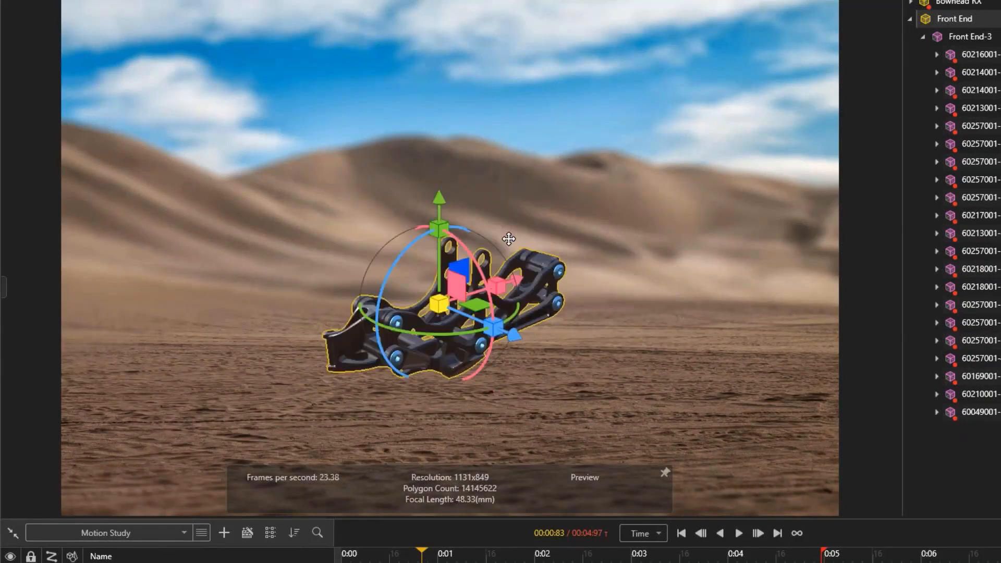
{"action": "left_click_drag", "start_coordinate": [466, 228], "coordinate": [443, 226]}
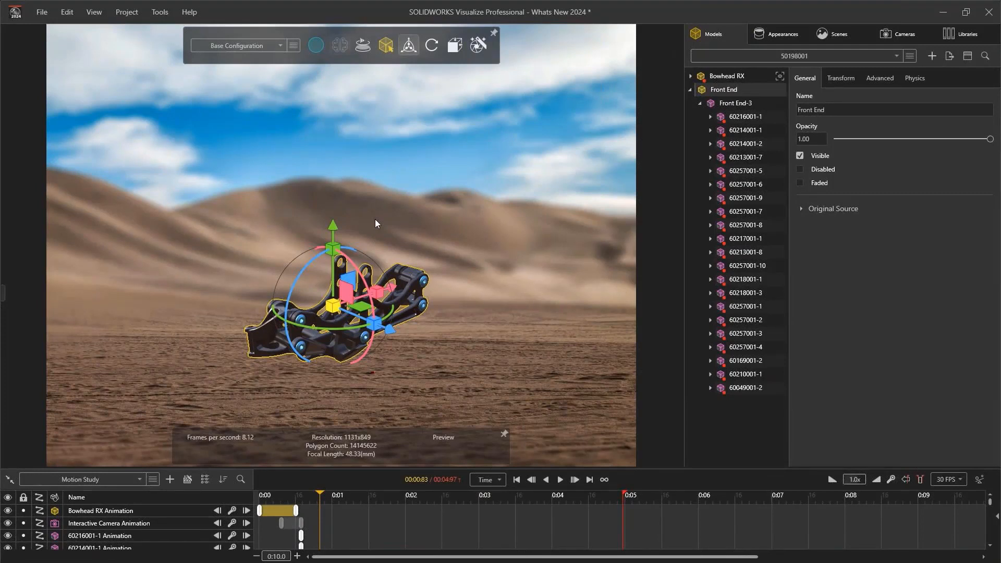
{"action": "left_click", "coordinate": [410, 47]}
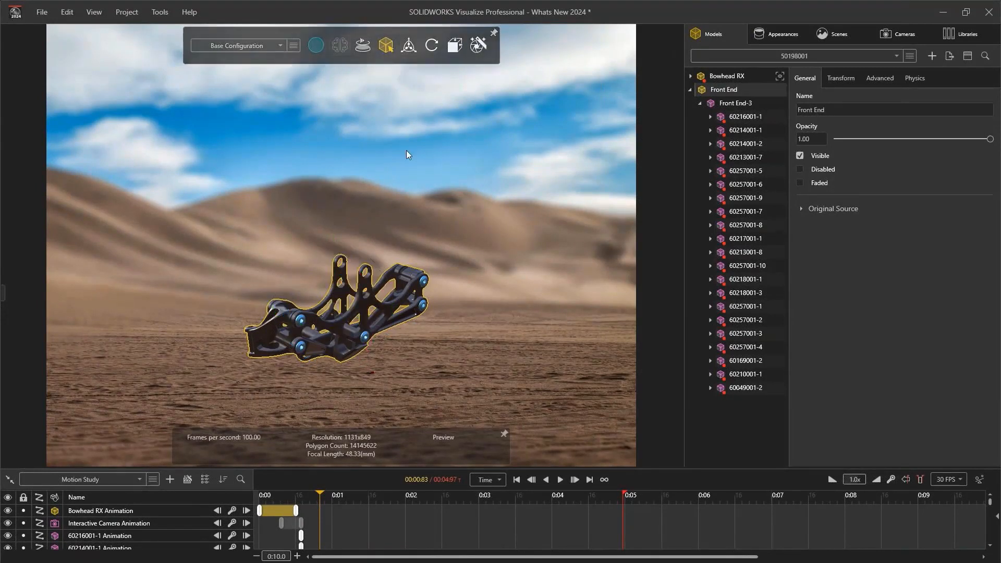
Step: Deselect the model and select the five bolts 60257001-1, -2, -3, -4 and -10 in part selection mode
{"action": "left_click", "coordinate": [399, 214]}
{"action": "key", "text": "g"}
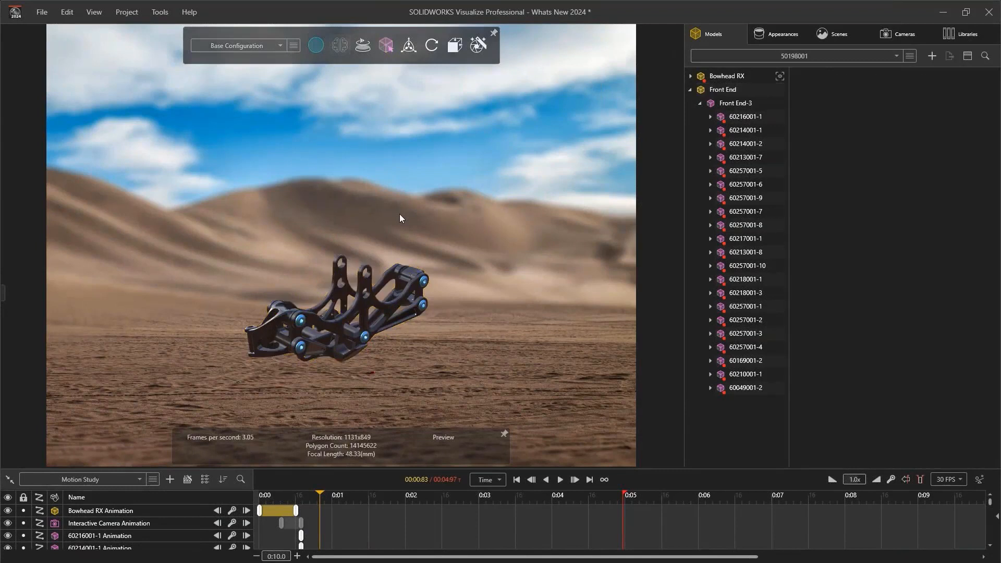
{"action": "left_click", "coordinate": [421, 280]}
{"action": "left_click", "coordinate": [423, 304], "text": "ctrl"}
{"action": "left_click", "coordinate": [362, 337], "text": "ctrl"}
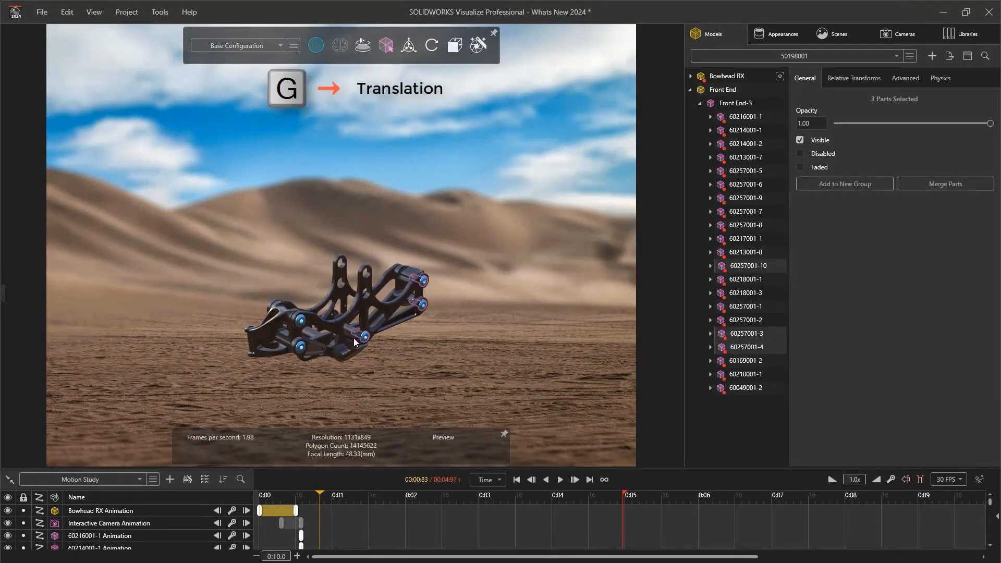
{"action": "left_click", "coordinate": [303, 348], "text": "ctrl"}
{"action": "left_click", "coordinate": [299, 319], "text": "ctrl"}
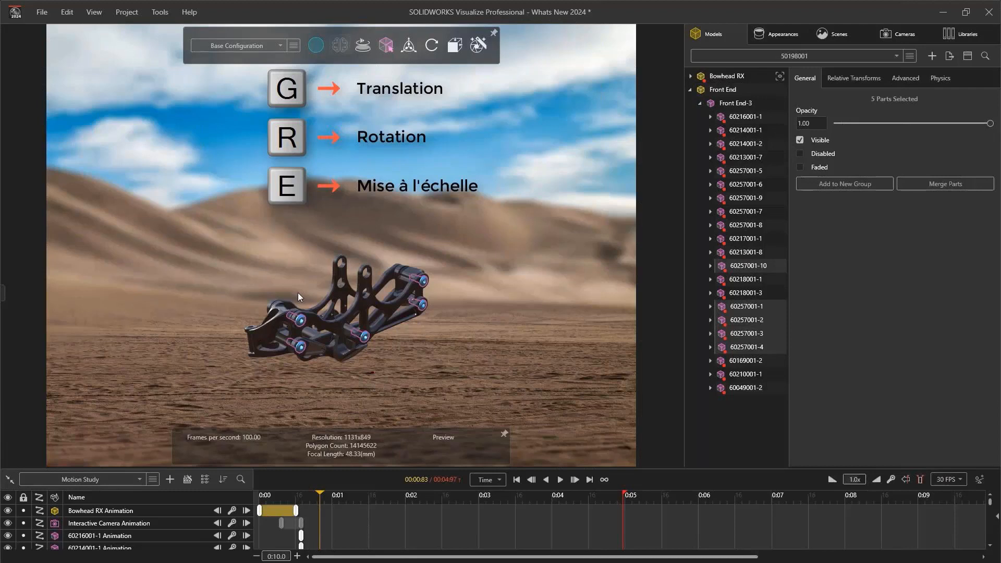
Step: Move the five selected bolts along the Z axis, out of and clear of the front-end assembly
{"action": "key", "text": "g"}
{"action": "key", "text": "z"}
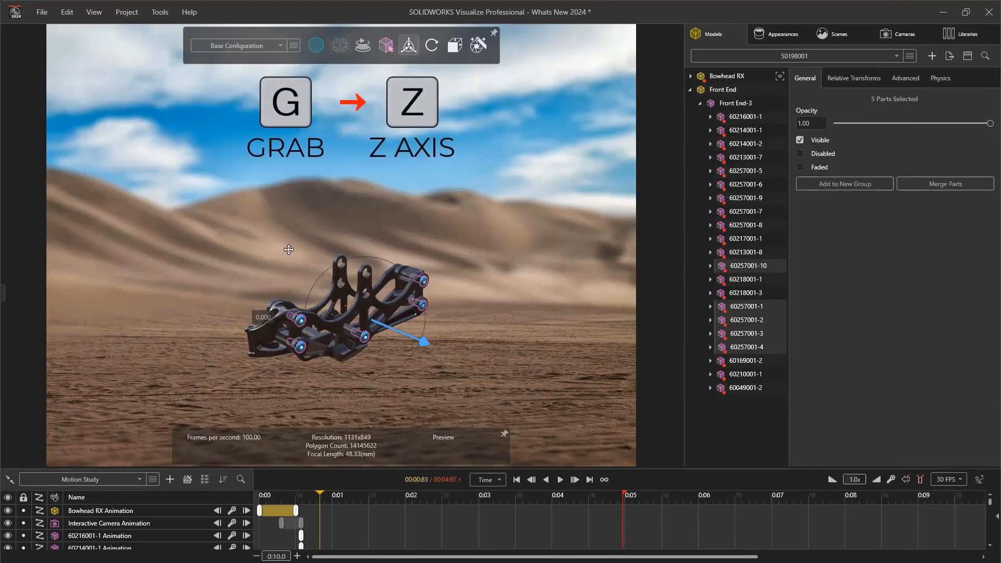
{"action": "left_click", "coordinate": [352, 298]}
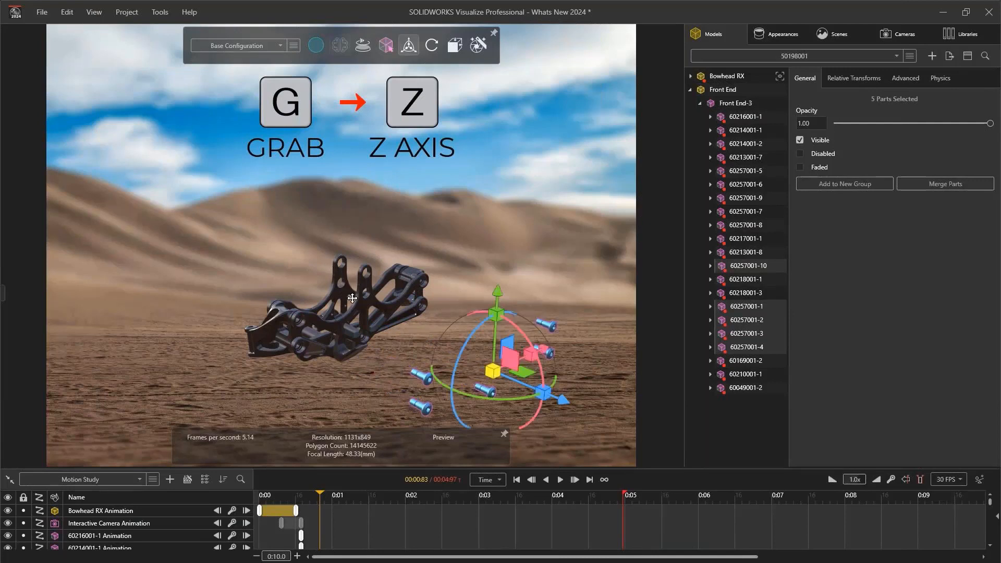
Step: Select parts 60213001-8, 60218001-1 and 60218001-3 together and move them along the Z axis to just behind the pulled-out bolts
{"action": "left_click", "coordinate": [353, 313]}
{"action": "left_click", "coordinate": [417, 312], "text": "ctrl"}
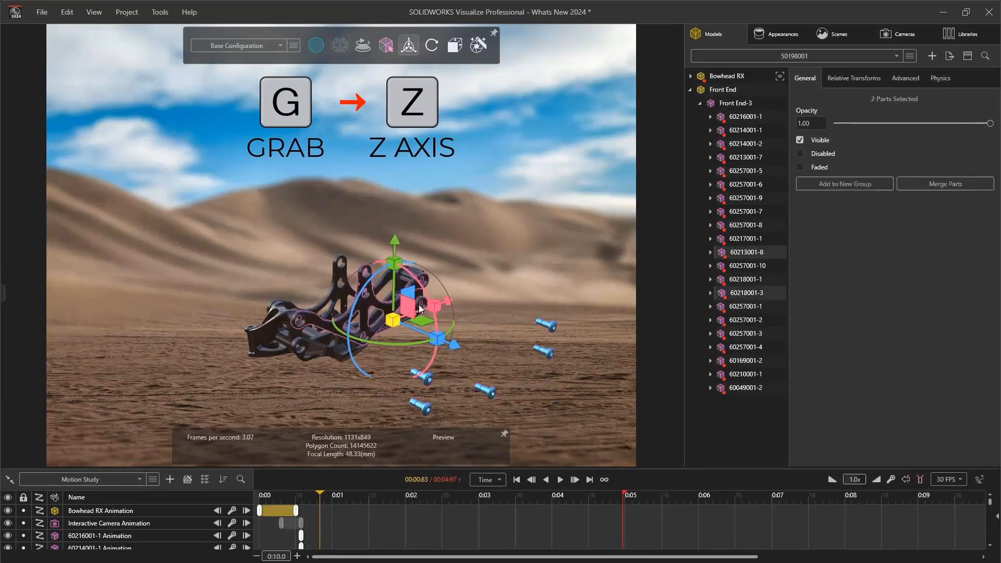
{"action": "left_click", "coordinate": [320, 346], "text": "ctrl"}
{"action": "key", "text": "g"}
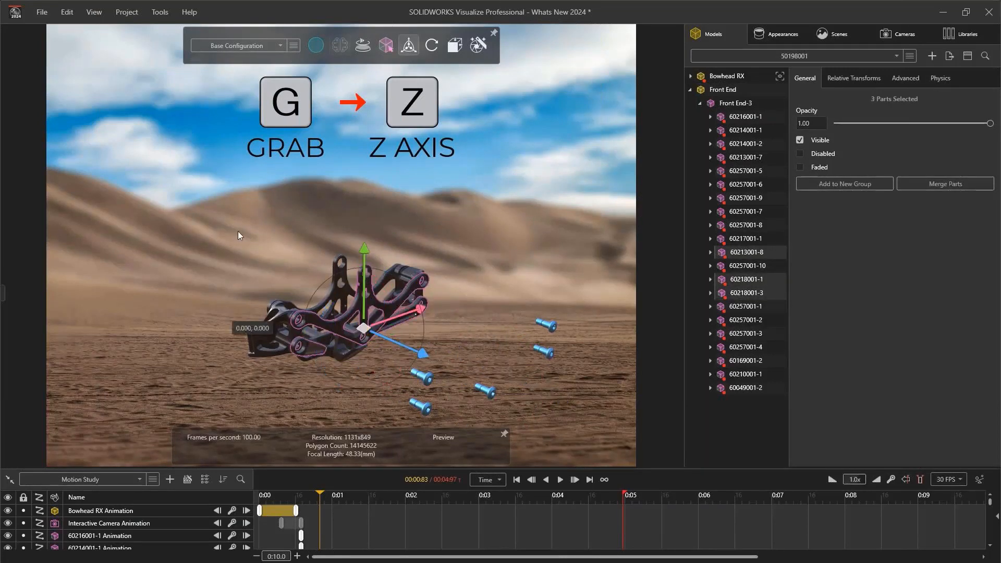
{"action": "key", "text": "z"}
{"action": "left_click", "coordinate": [293, 265]}
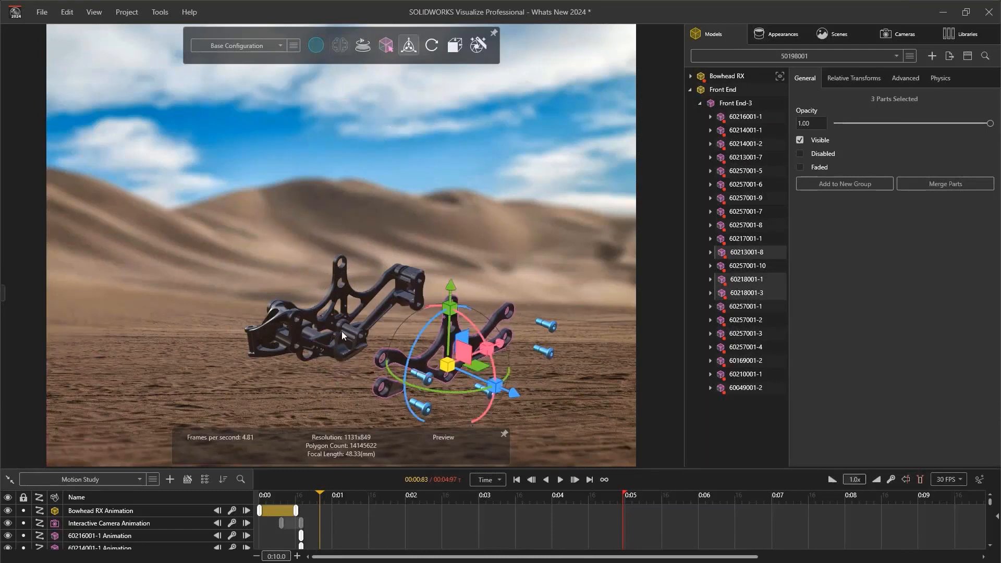
Step: Select part 60216001-1 and move it out along the Z axis, and adjust its position along the Y axis
{"action": "left_click", "coordinate": [342, 331]}
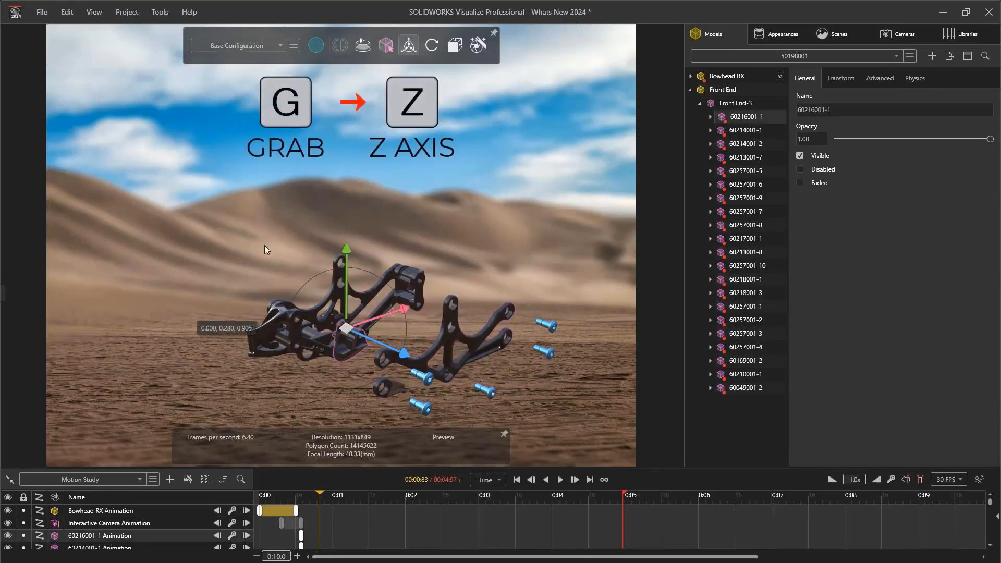
{"action": "left_click", "coordinate": [287, 259]}
{"action": "key", "text": "g"}
{"action": "key", "text": "y"}
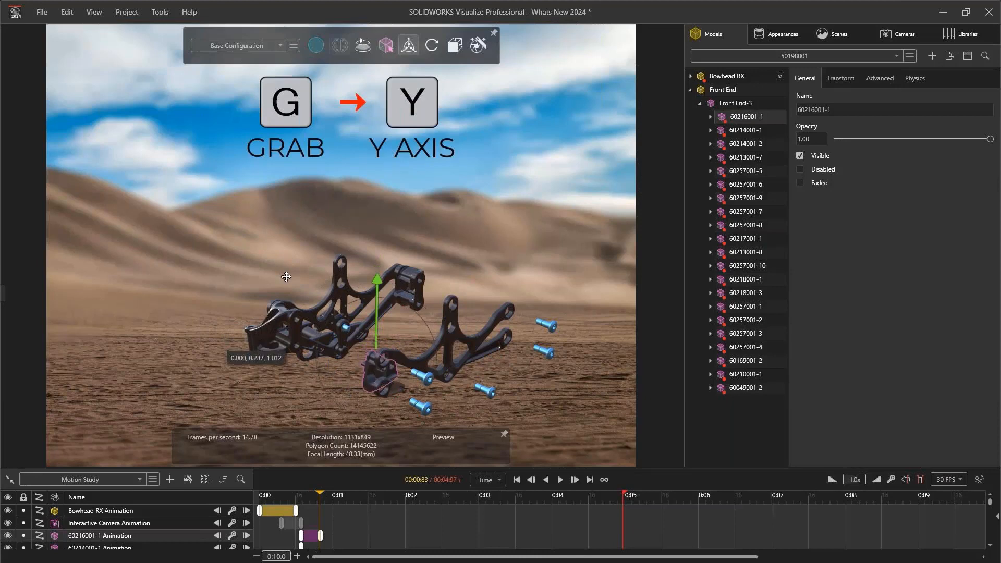
{"action": "left_click", "coordinate": [408, 271]}
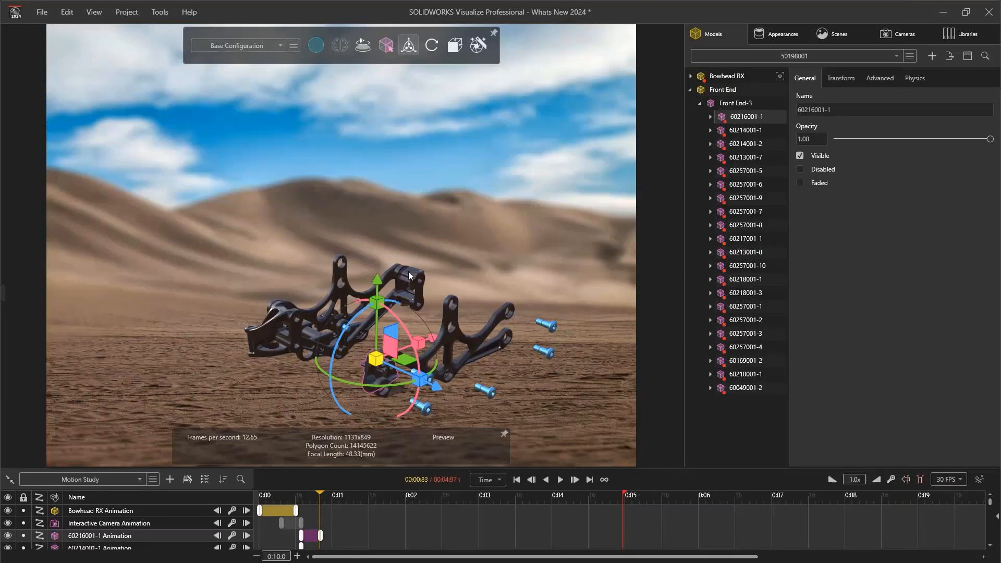
Step: Select part 60214001-2 and move it up and away from the assembly within the XY plane, excluding the Z axis
{"action": "left_click", "coordinate": [408, 271]}
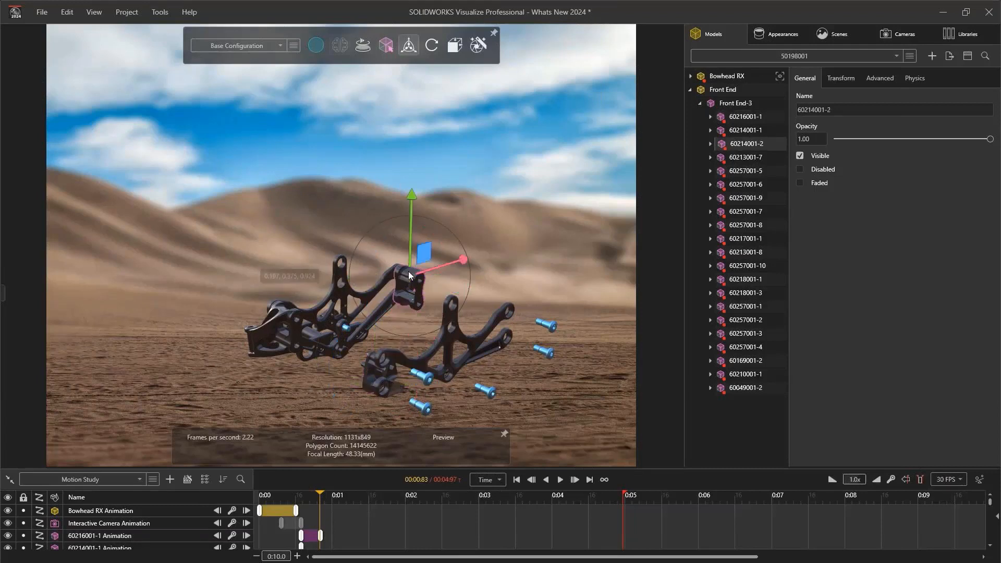
{"action": "key", "text": "g"}
{"action": "key", "text": "shift+z"}
{"action": "left_click", "coordinate": [435, 233]}
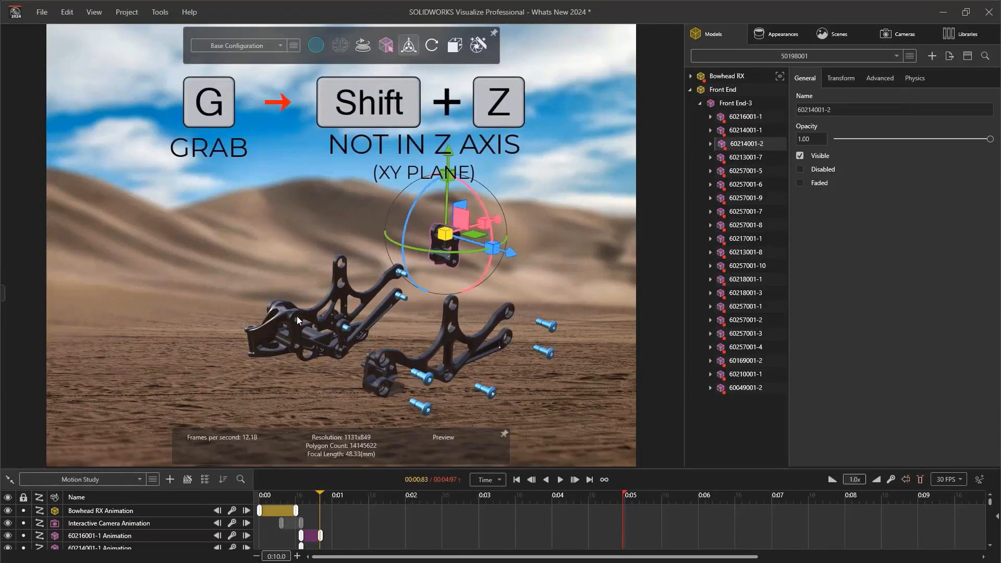
Step: Move part 60214001-1 outward from the assembly within the XY plane, excluding the Z axis, and deselect it
{"action": "left_click", "coordinate": [296, 316]}
{"action": "key", "text": "g"}
{"action": "key", "text": "shift+z"}
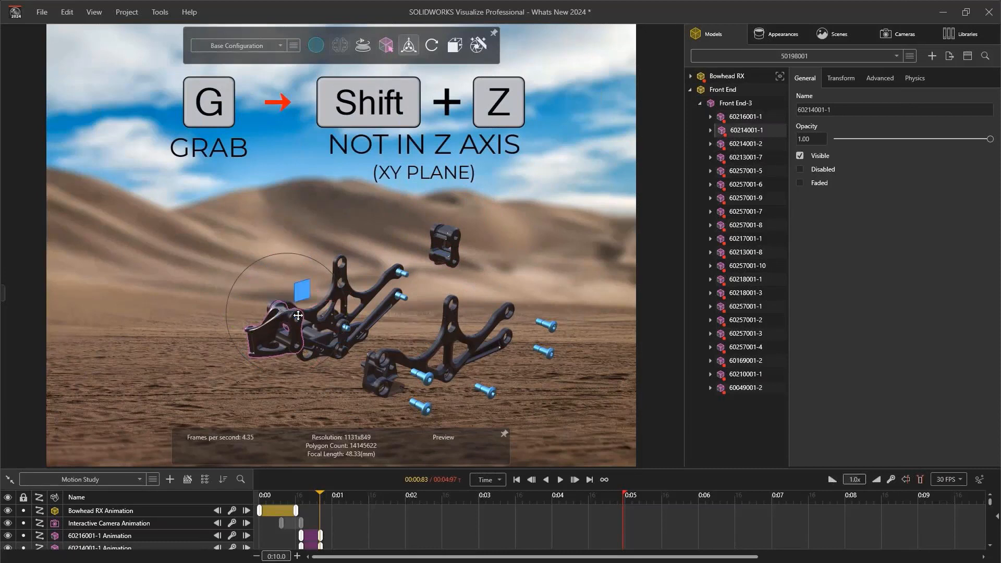
{"action": "left_click", "coordinate": [252, 312]}
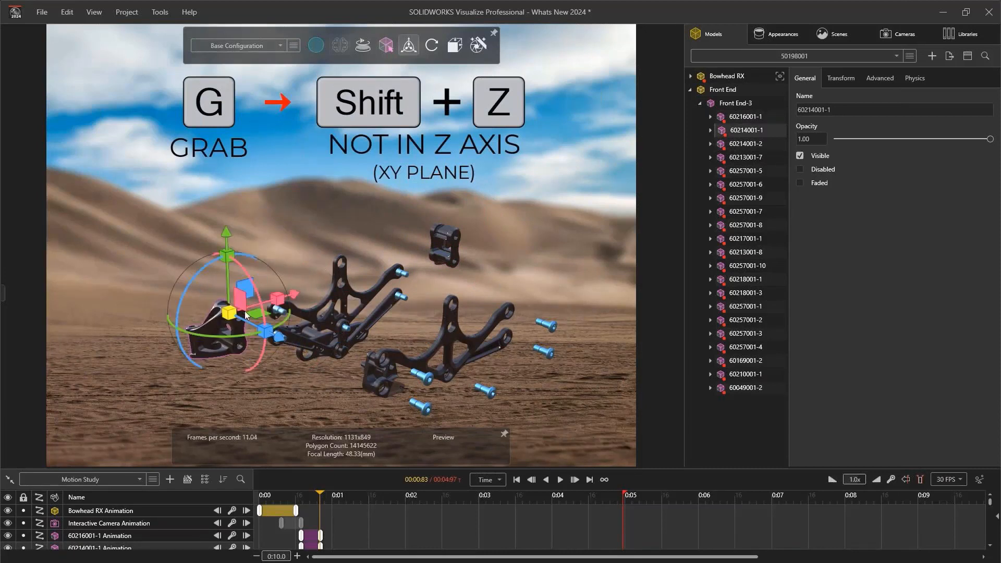
{"action": "left_click", "coordinate": [296, 251]}
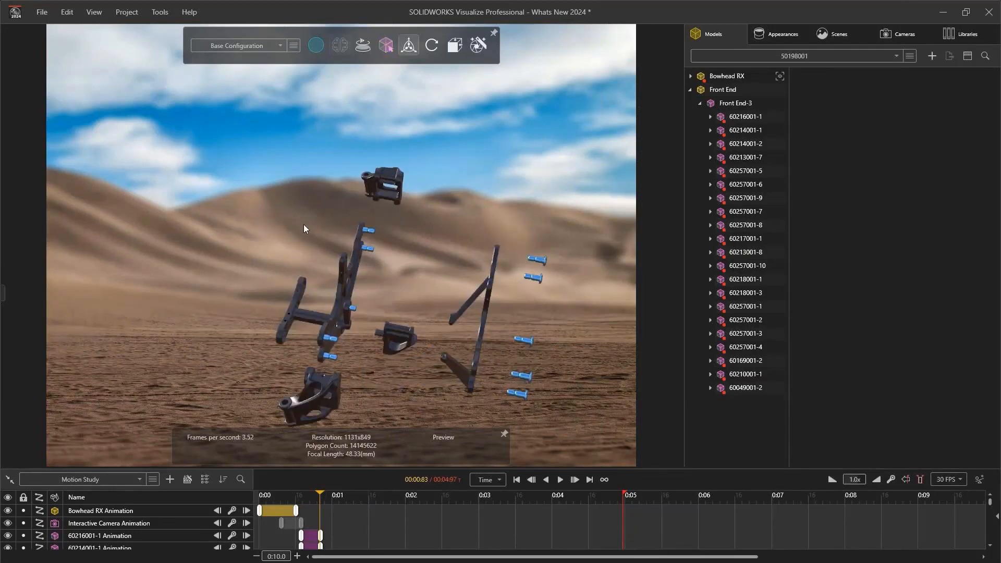
Step: Select part 60049001-2 and move it away from the assembly along its local Z axis
{"action": "left_click", "coordinate": [297, 301]}
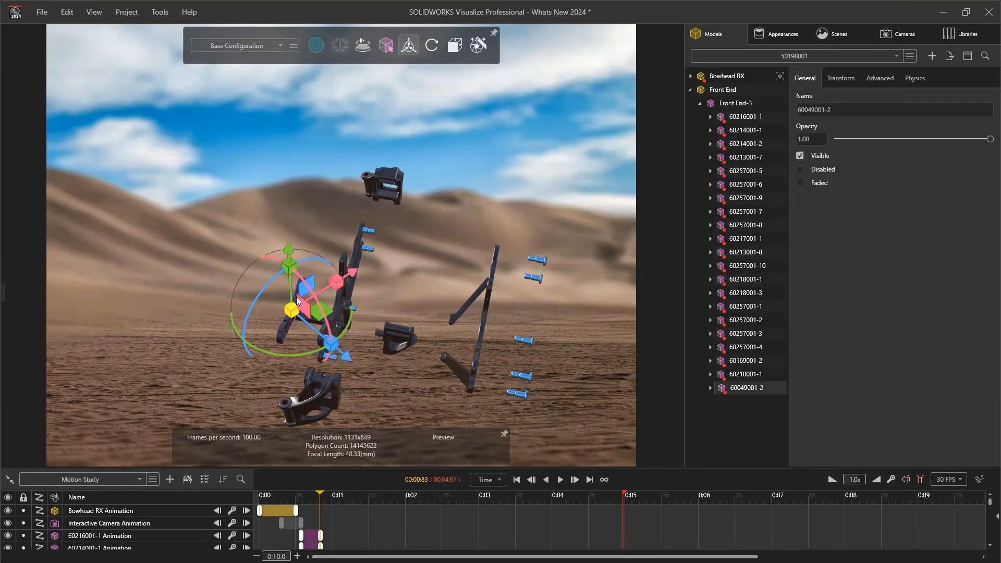
{"action": "key", "text": "g"}
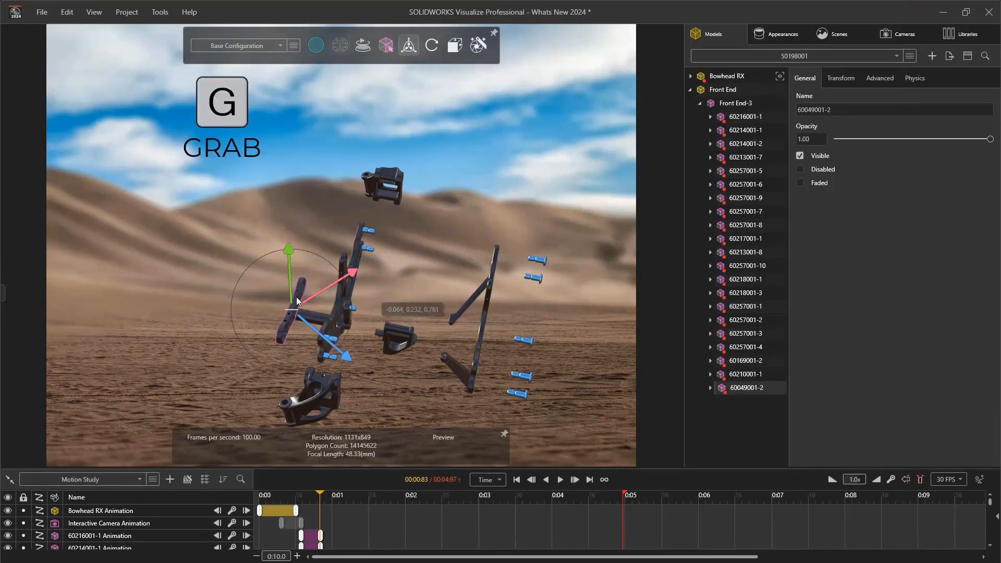
{"action": "key", "text": "z"}
{"action": "key", "text": "z"}
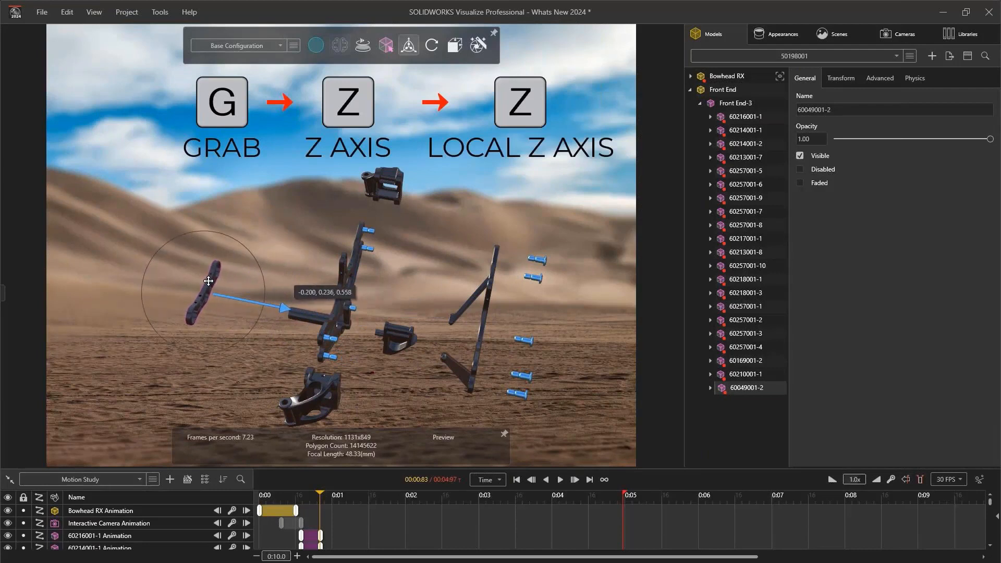
{"action": "left_click", "coordinate": [208, 280]}
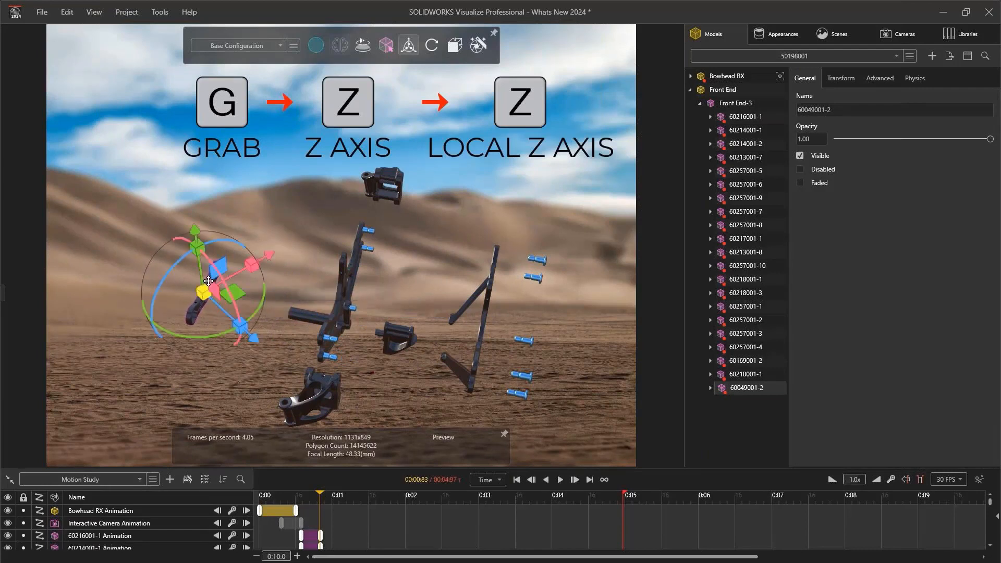
Step: Move the rod part 60210001-1 out of the assembly along its local X axis and deselect it
{"action": "left_click", "coordinate": [297, 313]}
{"action": "key", "text": "g"}
{"action": "key", "text": "x"}
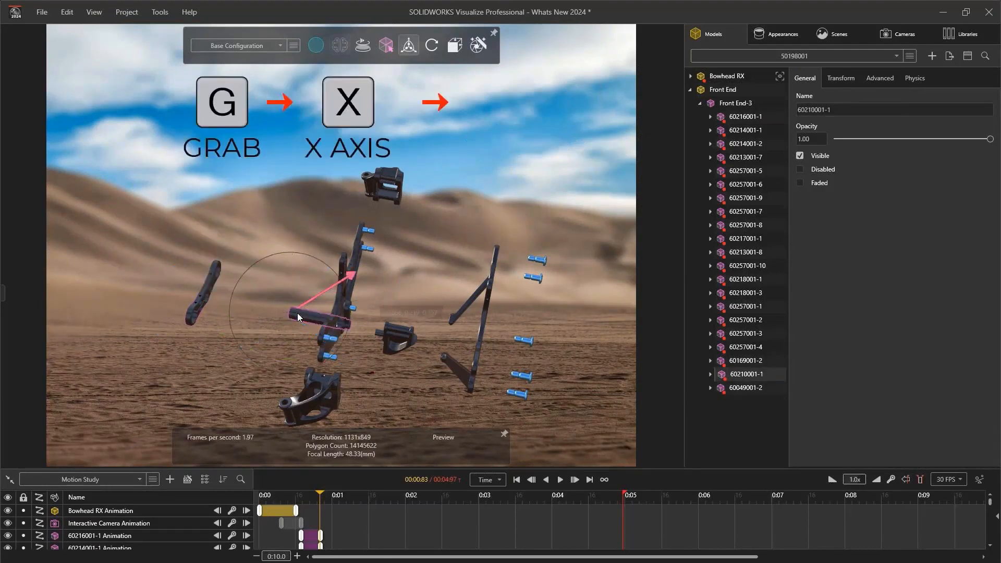
{"action": "key", "text": "x"}
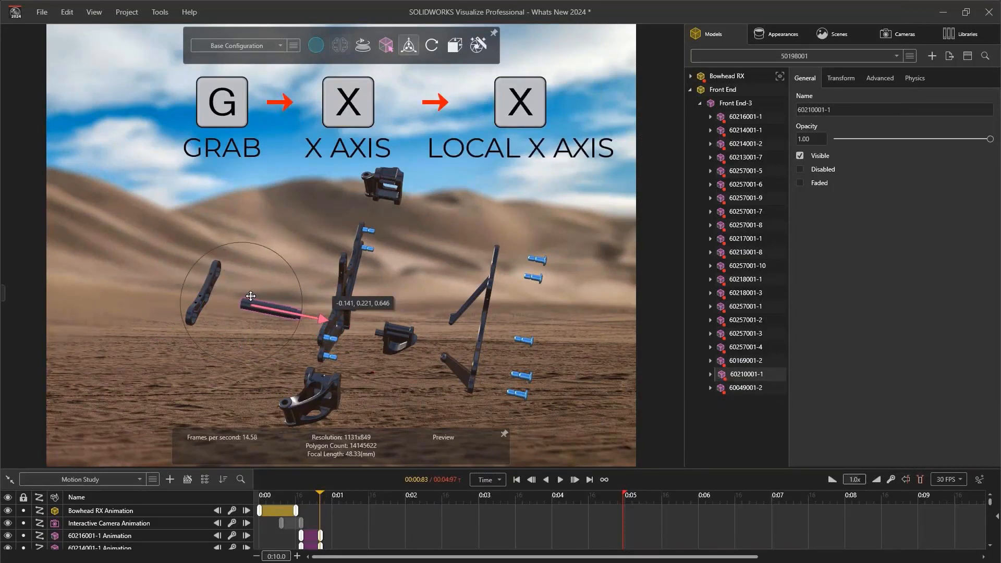
{"action": "left_click", "coordinate": [251, 296]}
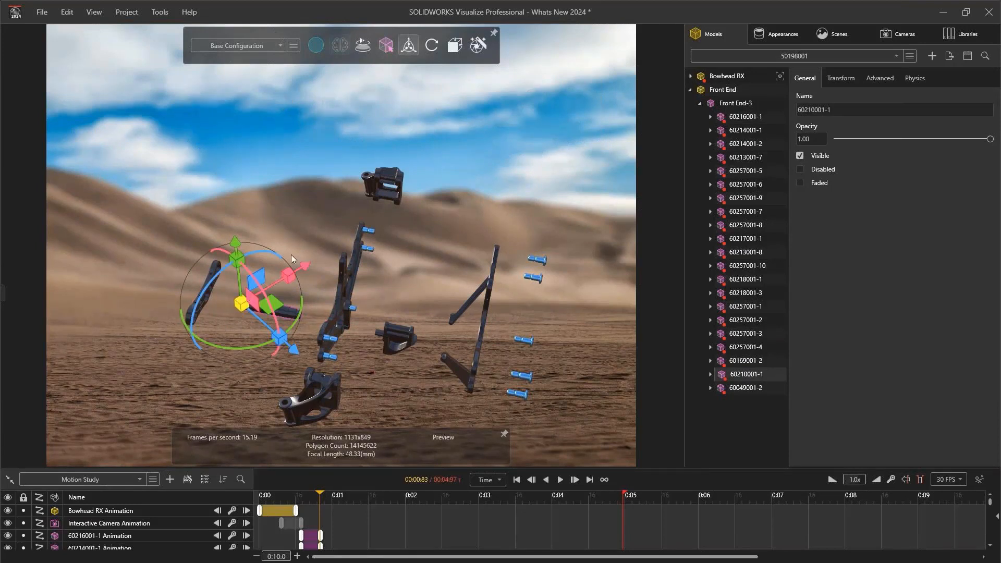
{"action": "left_click", "coordinate": [295, 240]}
{"action": "mouse_move", "coordinate": [296, 240]}
{"action": "left_mouse_down"}
{"action": "mouse_move", "coordinate": [306, 280]}
{"action": "mouse_move", "coordinate": [299, 245]}
{"action": "left_mouse_up"}
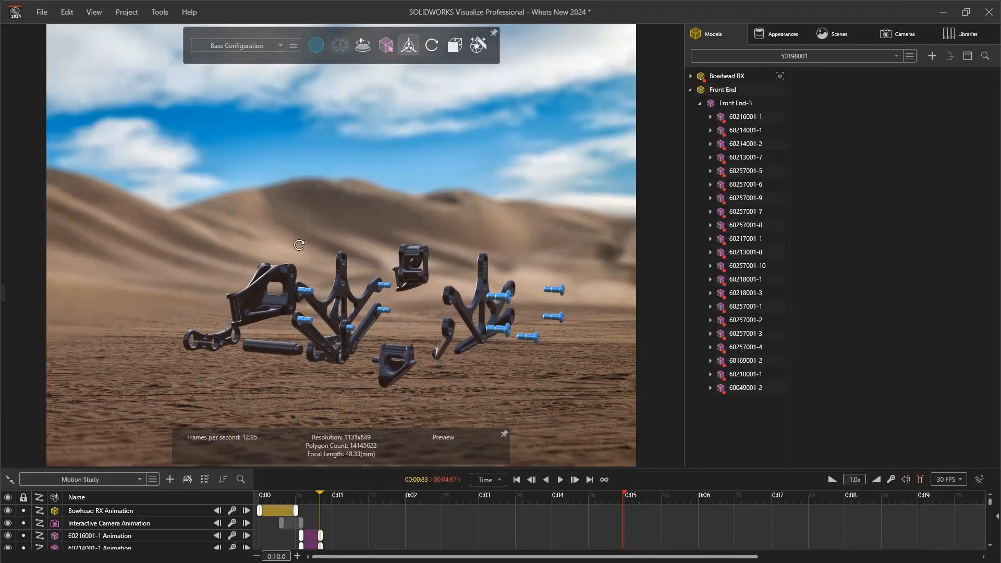
Step: Return the animation to time 0:00 and frame the complete vehicle in a three-quarter view
{"action": "left_click_drag", "start_coordinate": [313, 494], "coordinate": [247, 493]}
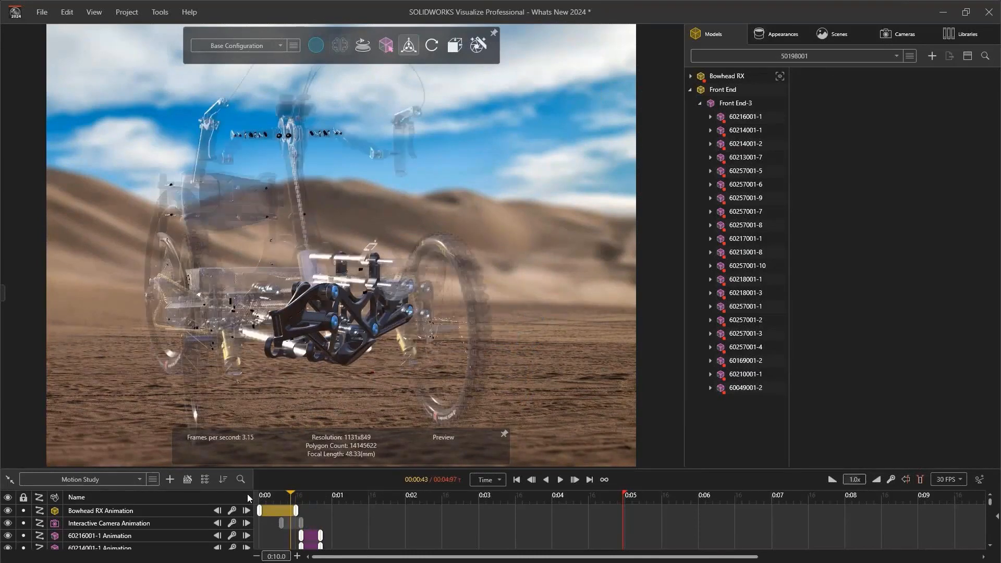
{"action": "left_click_drag", "start_coordinate": [320, 410], "coordinate": [356, 398]}
{"action": "right_click_drag", "start_coordinate": [356, 399], "coordinate": [356, 410]}
{"action": "middle_click_drag", "start_coordinate": [357, 410], "coordinate": [423, 380]}
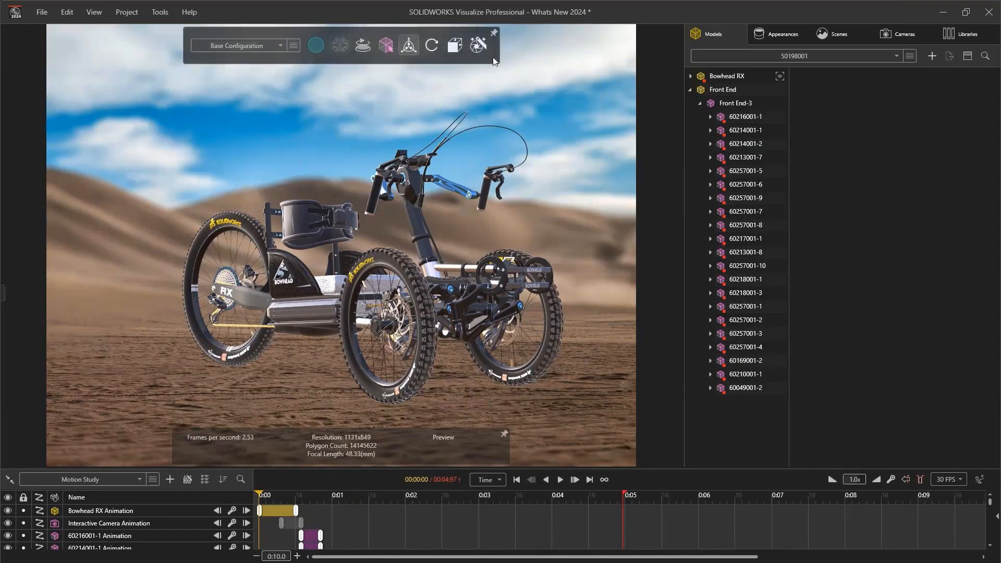
Step: Start the render output wizard for an image and examine its image presets and the preset management options
{"action": "left_click", "coordinate": [478, 45]}
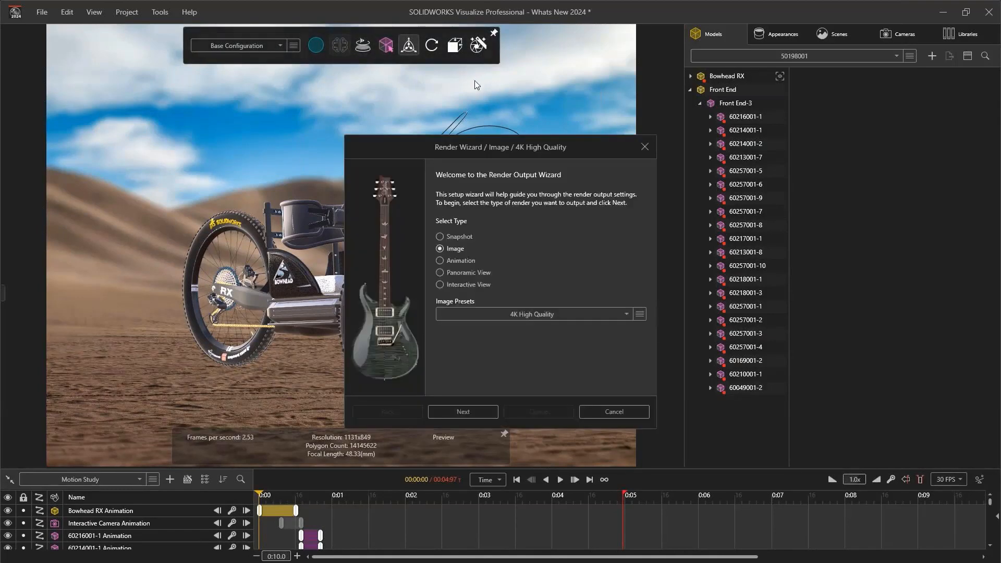
{"action": "left_click", "coordinate": [441, 313]}
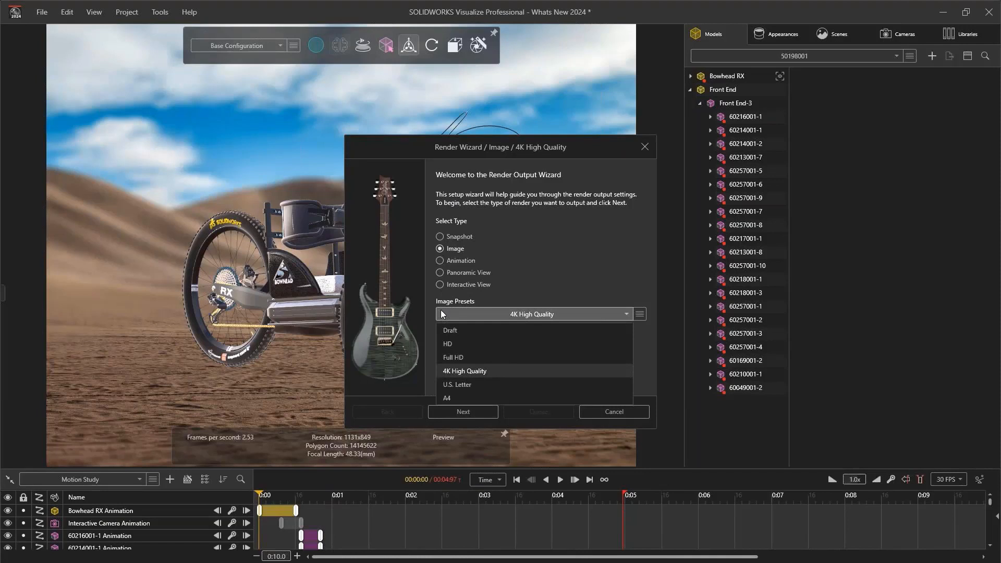
{"action": "left_click", "coordinate": [640, 314]}
{"action": "left_click", "coordinate": [639, 314]}
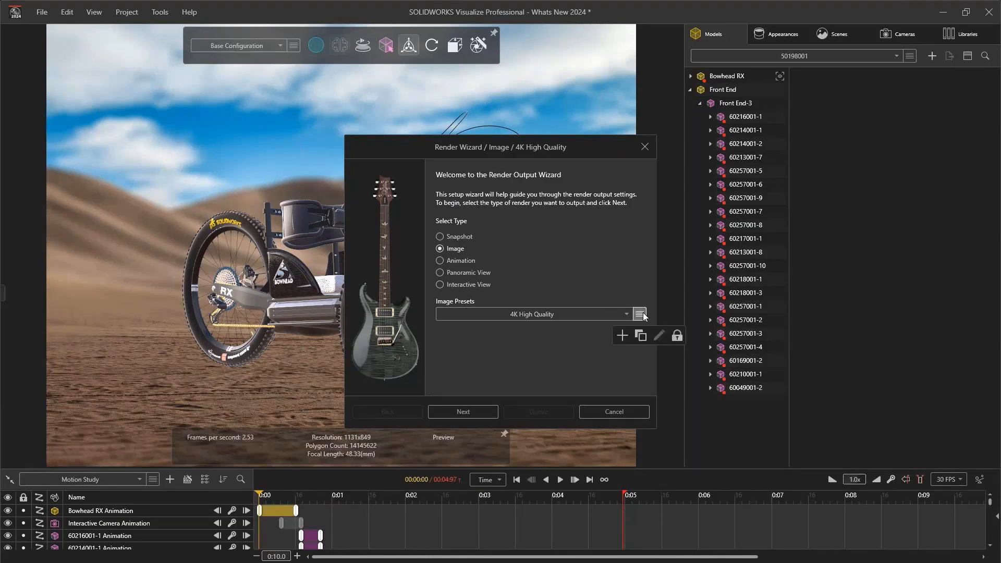
Step: Review the 4K High Quality image's media, size and quality settings and advance to the output settings
{"action": "left_click", "coordinate": [486, 413]}
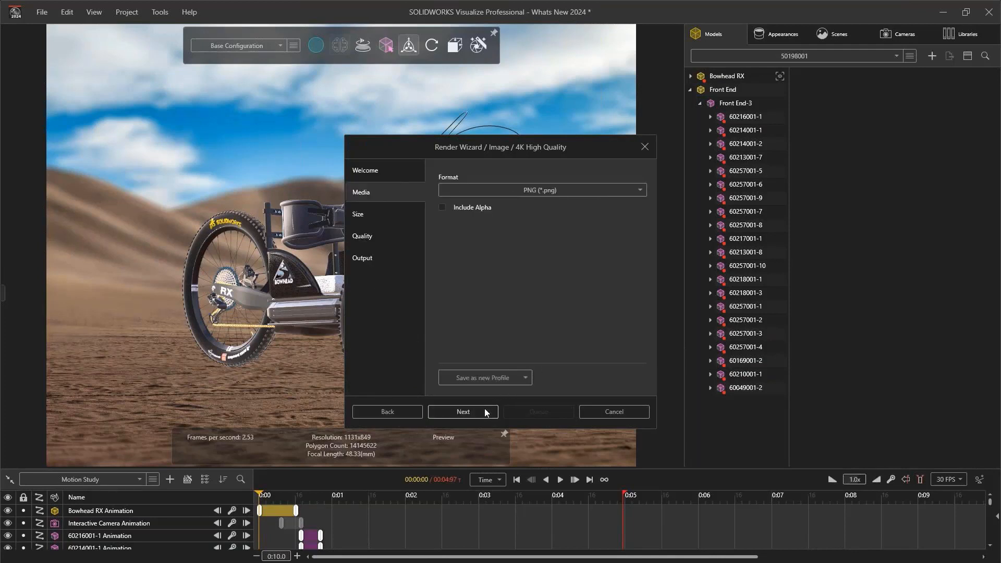
{"action": "left_click", "coordinate": [485, 412]}
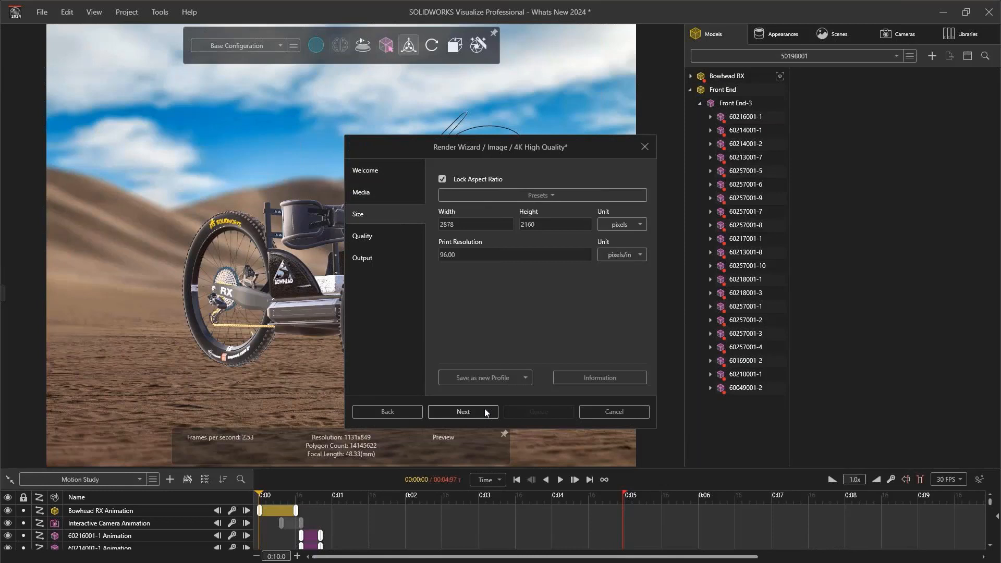
{"action": "left_click", "coordinate": [484, 412]}
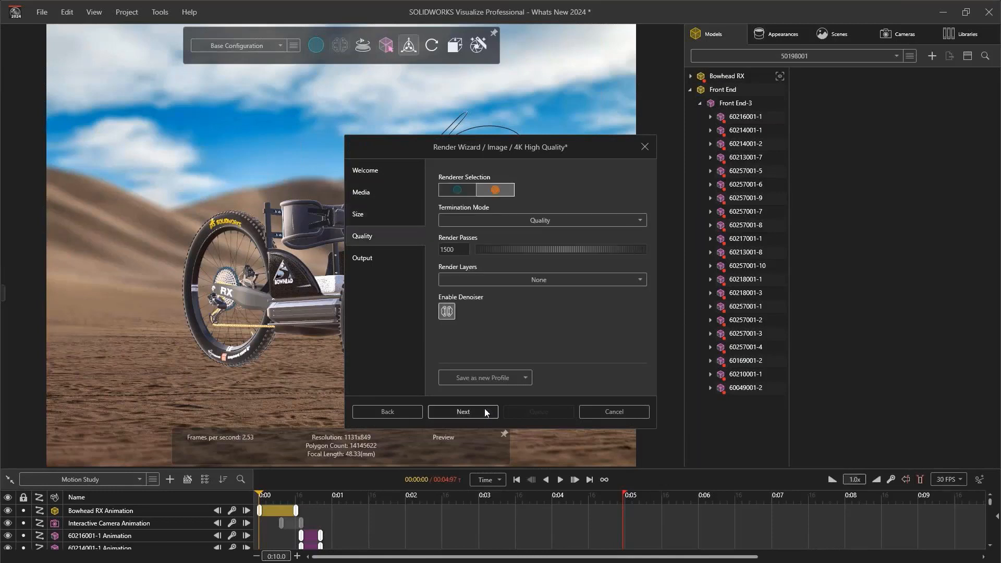
{"action": "left_click", "coordinate": [485, 413]}
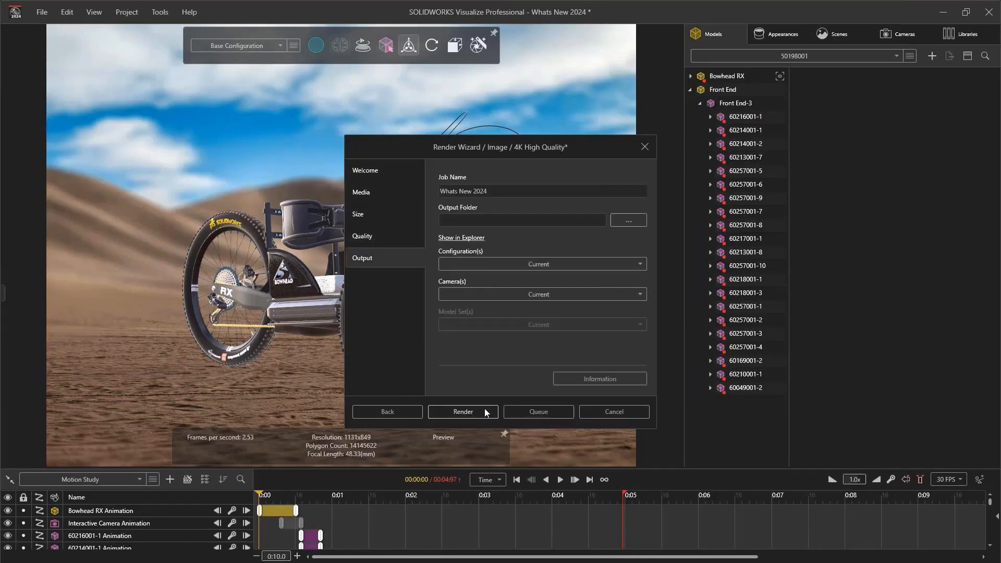
Step: Choose the Blue and Gold configurations for the render output
{"action": "left_click", "coordinate": [575, 268]}
{"action": "left_click", "coordinate": [559, 282]}
{"action": "left_click", "coordinate": [543, 310]}
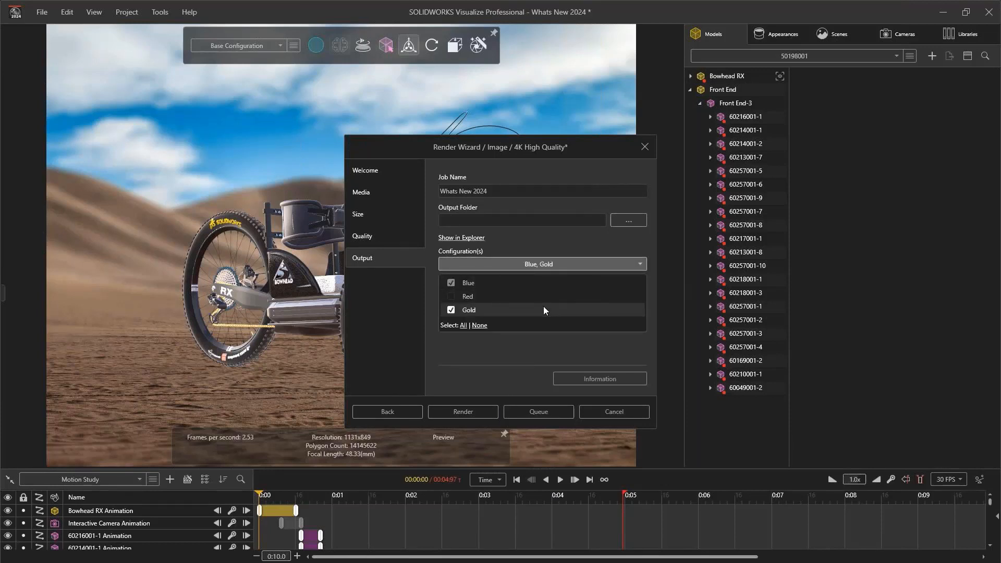
{"action": "left_click", "coordinate": [517, 347]}
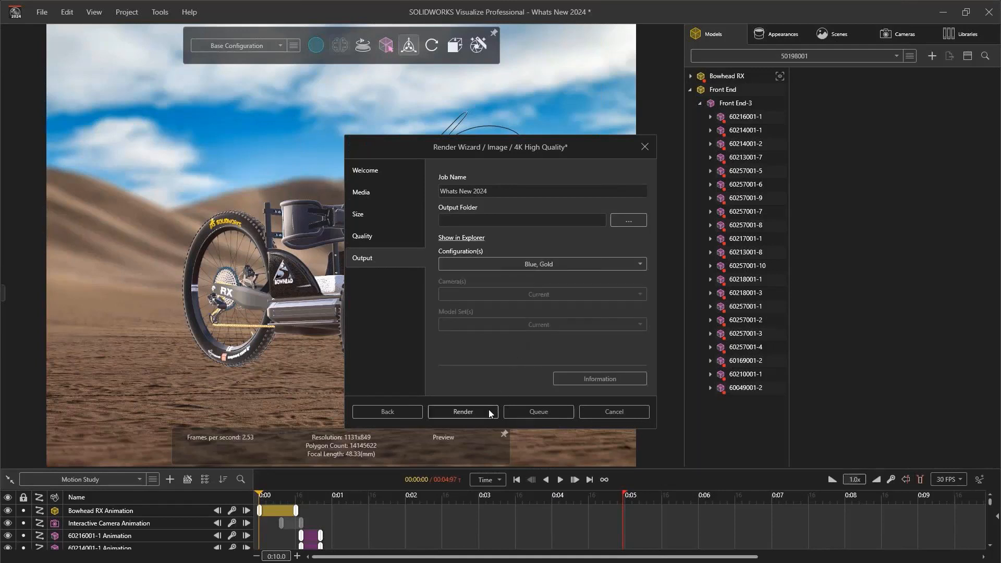
Step: Change the render type to Interactive View with the Single Orbit 360 preset and proceed to its interactive settings
{"action": "left_click", "coordinate": [390, 175]}
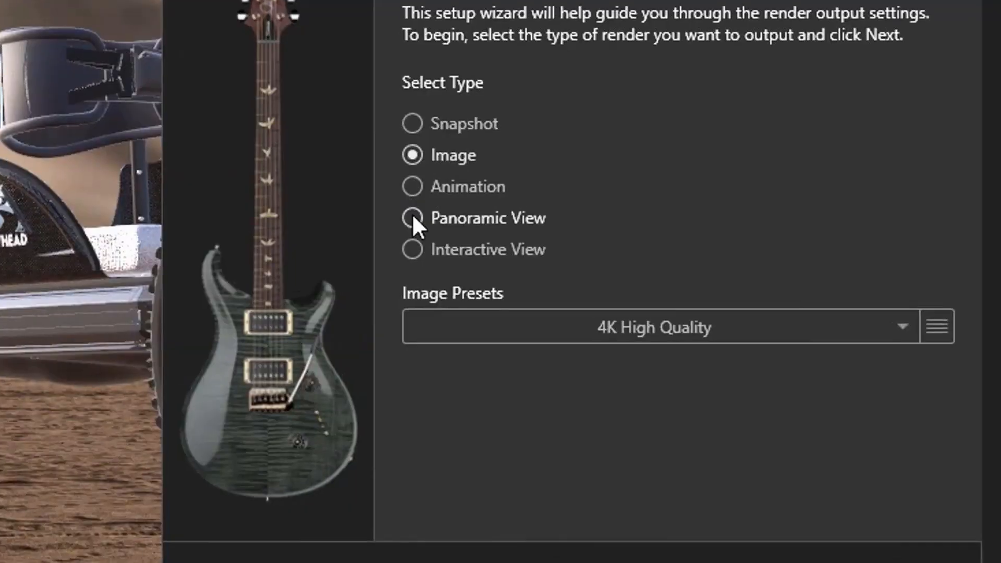
{"action": "left_click", "coordinate": [416, 249]}
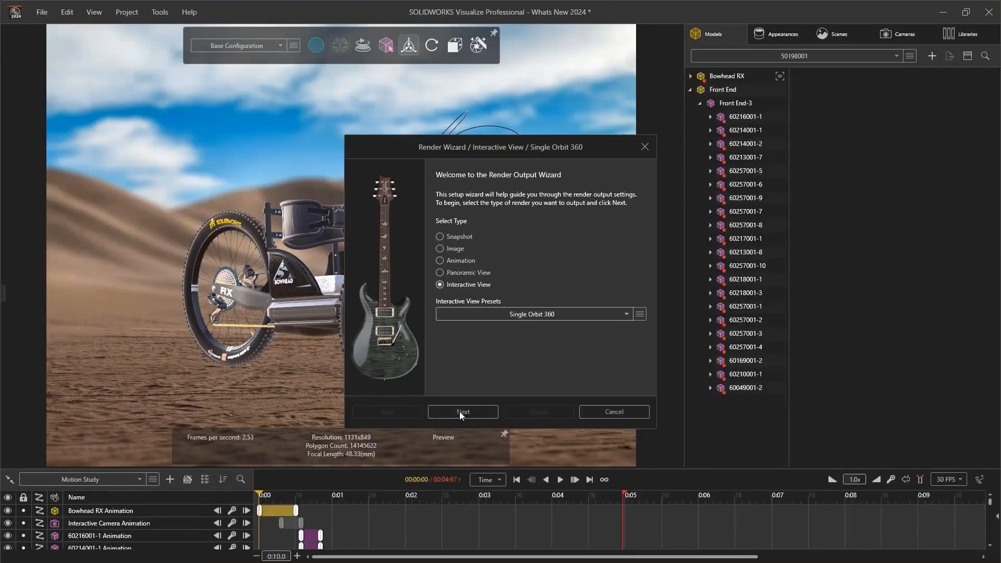
{"action": "left_click", "coordinate": [459, 412]}
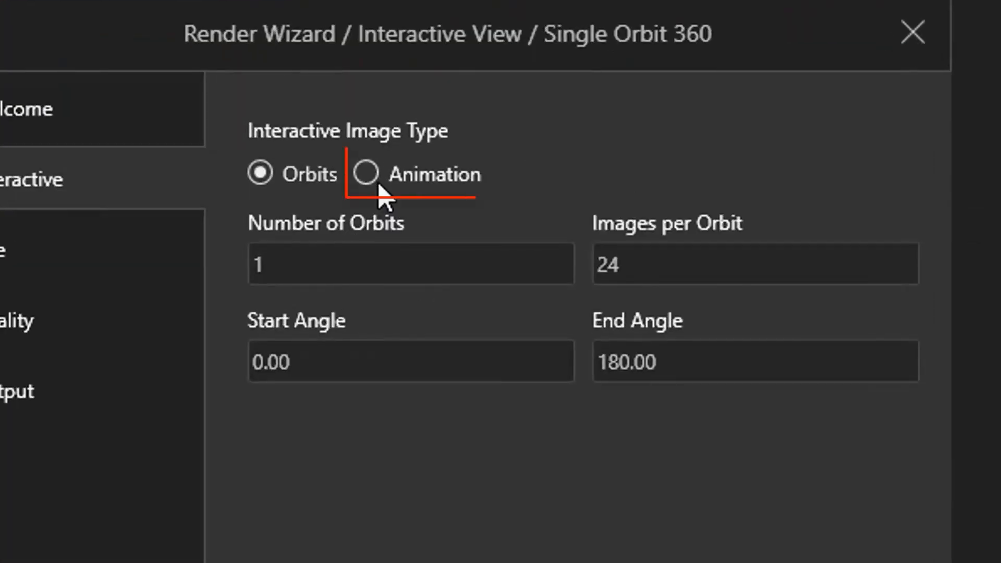
Step: Switch the interactive image type to Animation, accept the existing range, size, quality and output settings, and start the render
{"action": "left_click", "coordinate": [379, 185]}
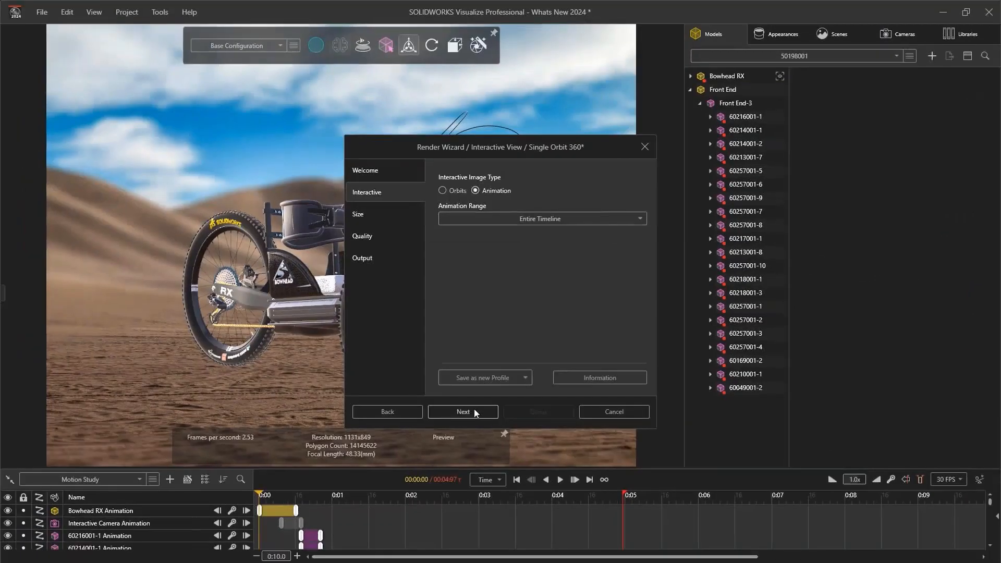
{"action": "left_click", "coordinate": [474, 411]}
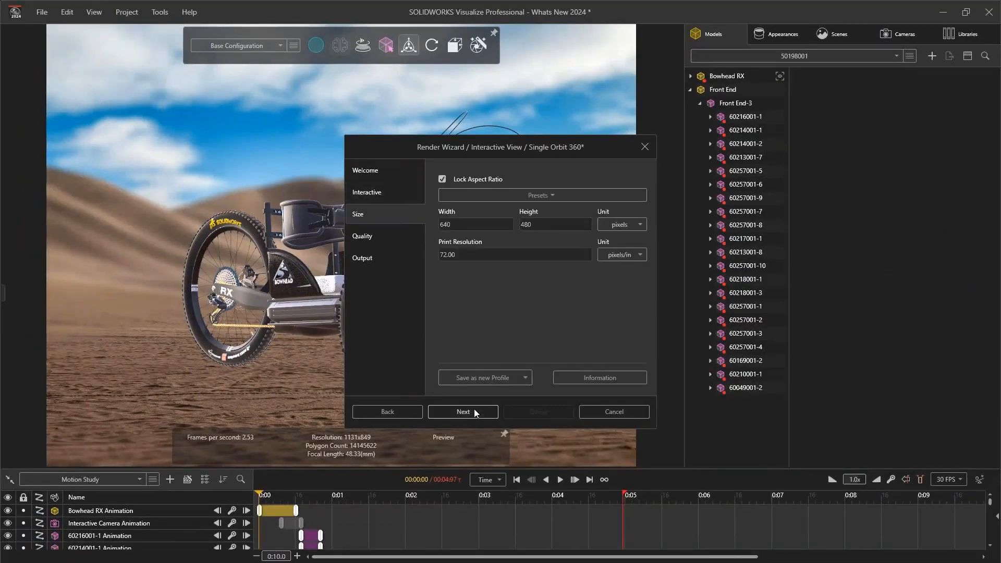
{"action": "left_click", "coordinate": [475, 412]}
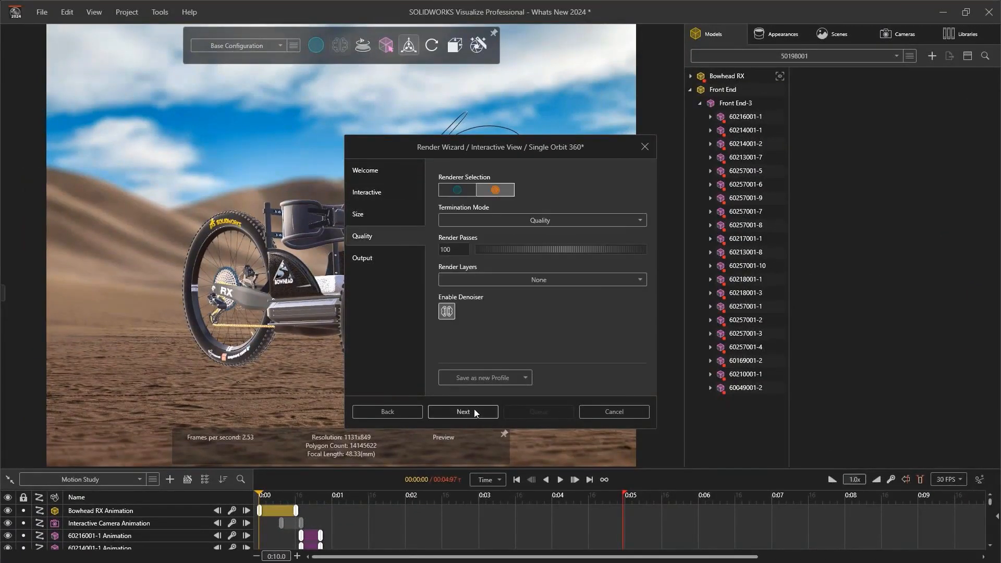
{"action": "left_click", "coordinate": [474, 411]}
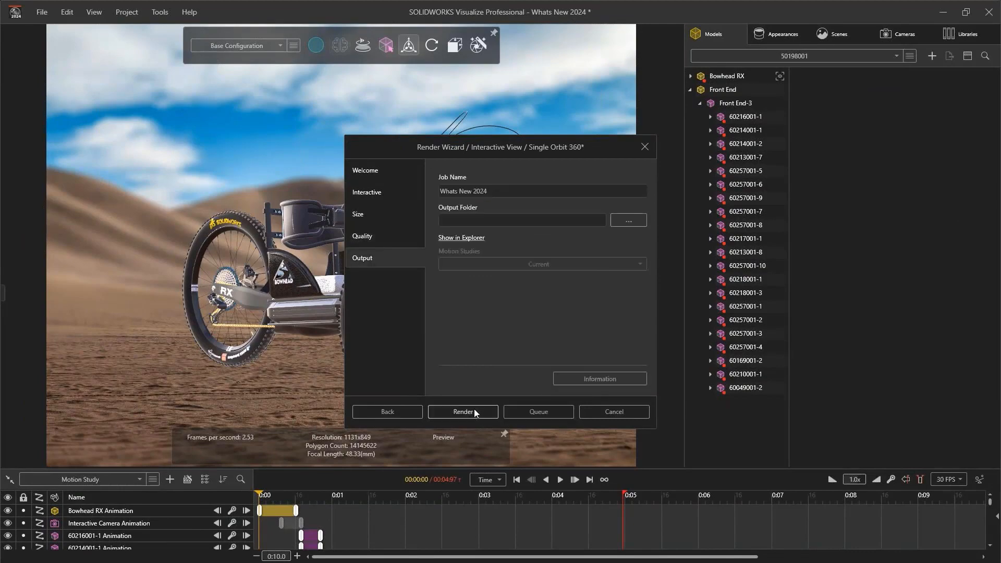
{"action": "left_click", "coordinate": [474, 412]}
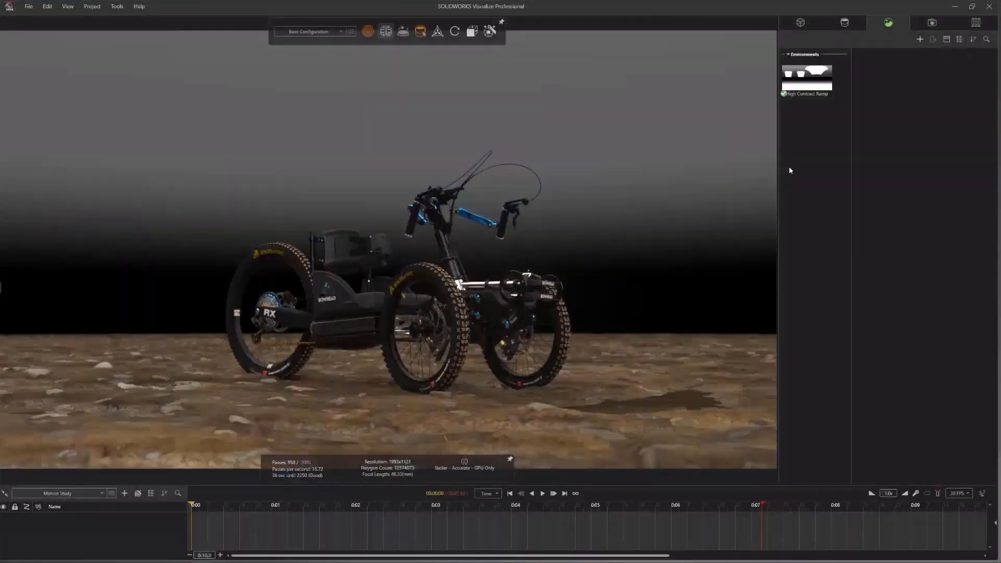
Step: Add a Sunlight environment to the scene and set its rotation to 234
{"action": "right_click", "coordinate": [789, 170]}
{"action": "left_click", "coordinate": [799, 180]}
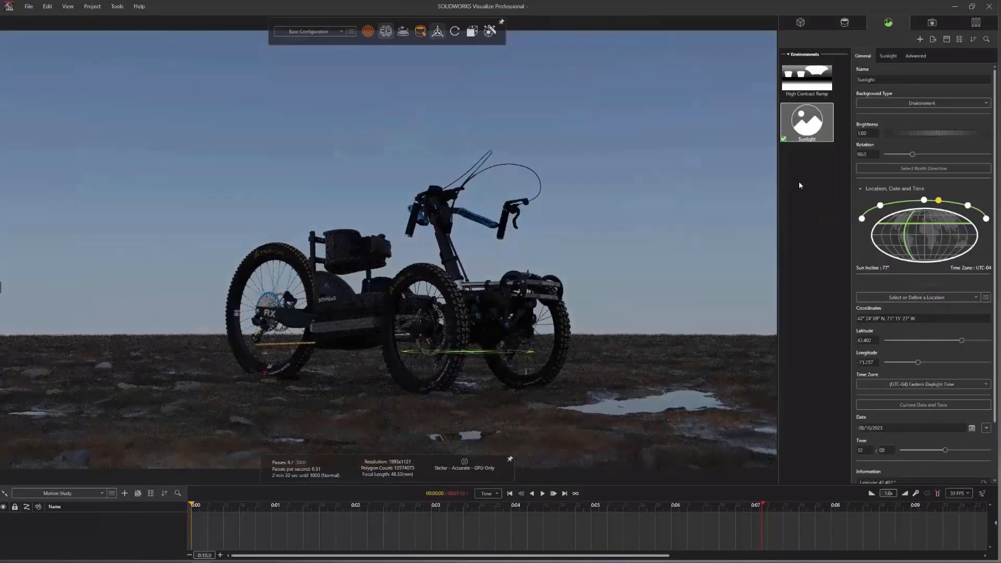
{"action": "left_click_drag", "start_coordinate": [912, 154], "coordinate": [953, 154]}
Step: Set the Sunlight environment's location to New York City, United States and its time to 06:47
{"action": "left_click", "coordinate": [917, 297]}
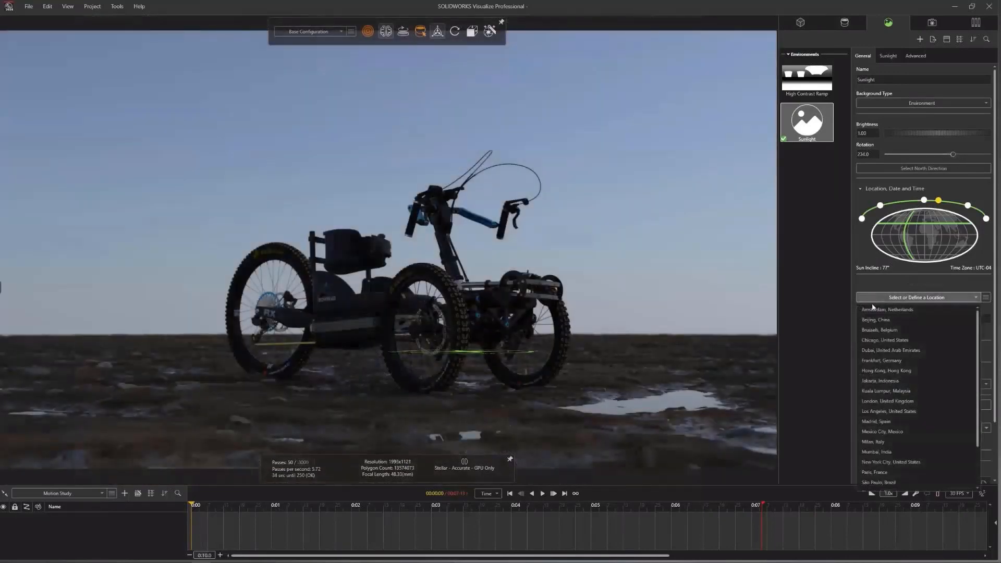
{"action": "left_click", "coordinate": [894, 462]}
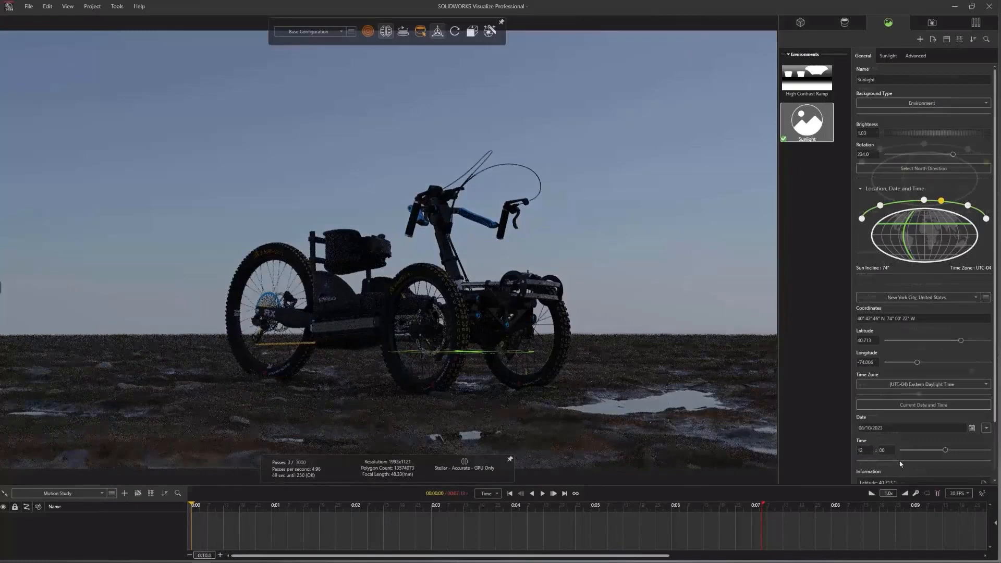
{"action": "scroll", "coordinate": [900, 464], "scroll_direction": "down", "scroll_amount": 1}
{"action": "mouse_move", "coordinate": [944, 394]}
{"action": "left_mouse_down"}
{"action": "mouse_move", "coordinate": [908, 393]}
{"action": "mouse_move", "coordinate": [925, 393]}
{"action": "left_mouse_up"}
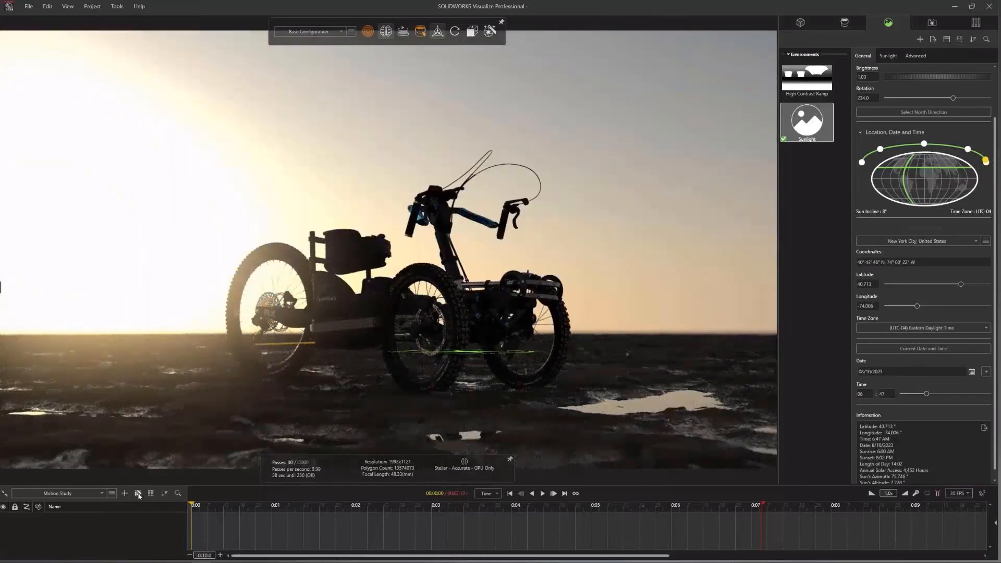
Step: Start a Sunlight animation with Fixed Date, Variable Time in the Animation Wizard and proceed to its duration and start time options
{"action": "left_click", "coordinate": [138, 494]}
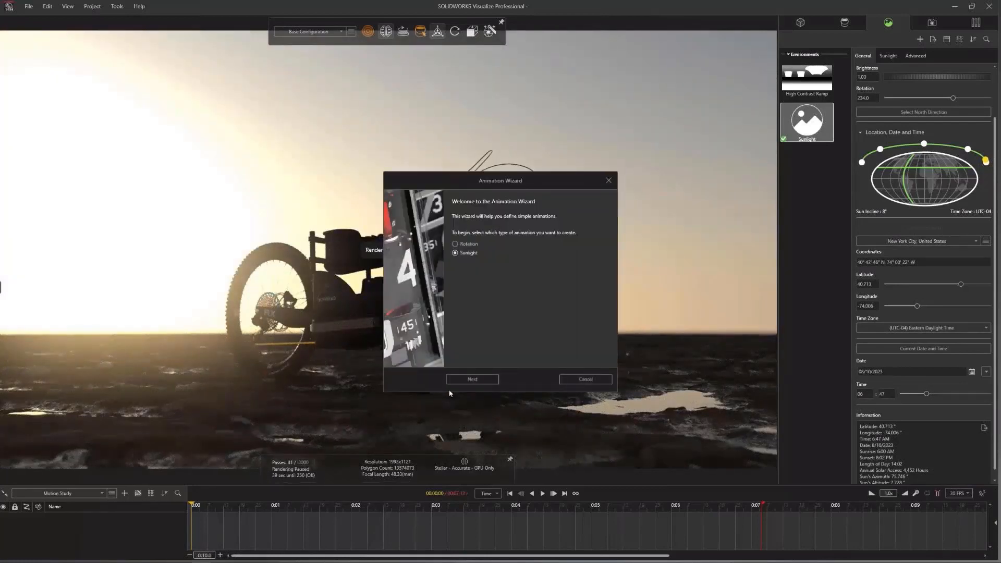
{"action": "left_click", "coordinate": [460, 382]}
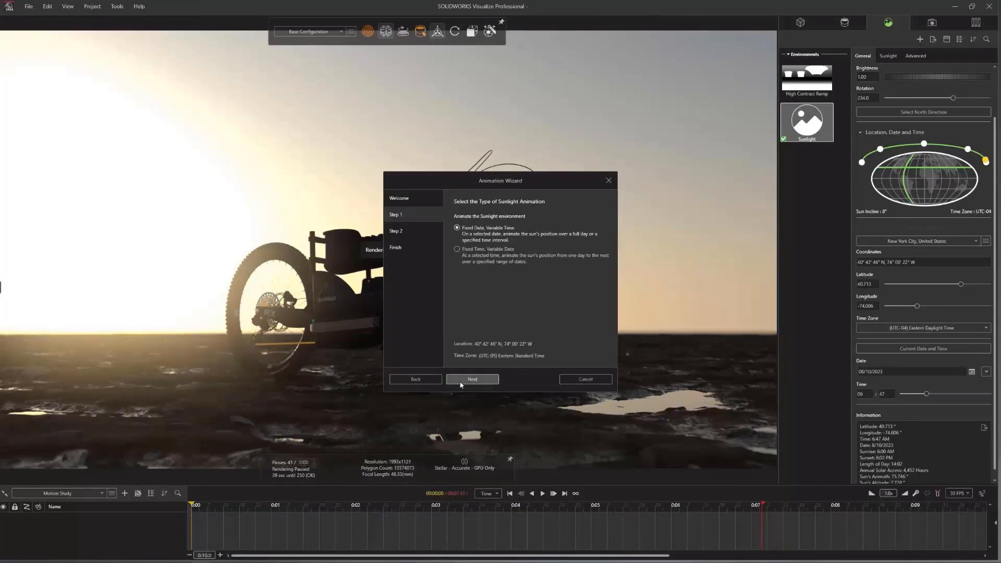
{"action": "left_click", "coordinate": [460, 383]}
{"action": "left_click", "coordinate": [461, 382]}
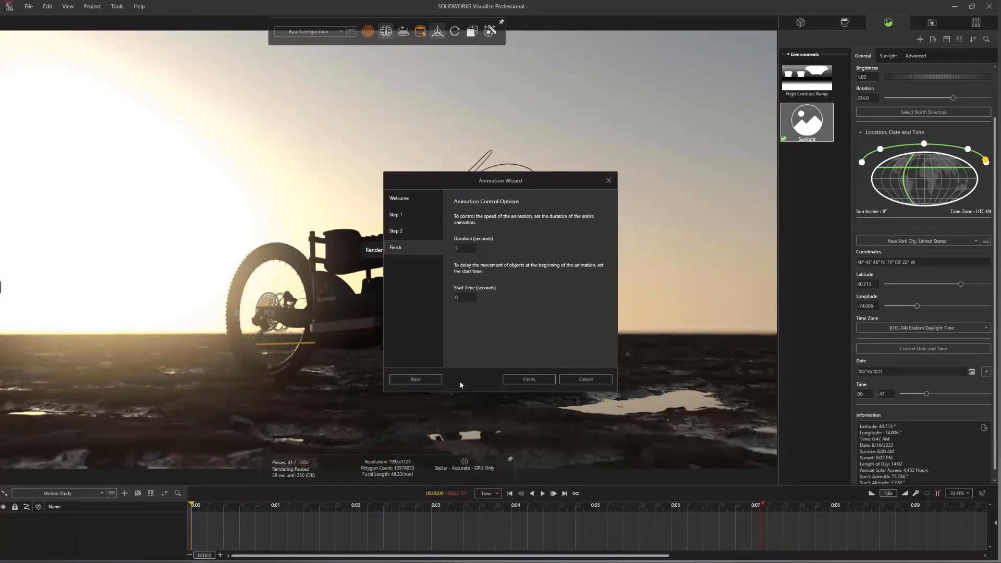